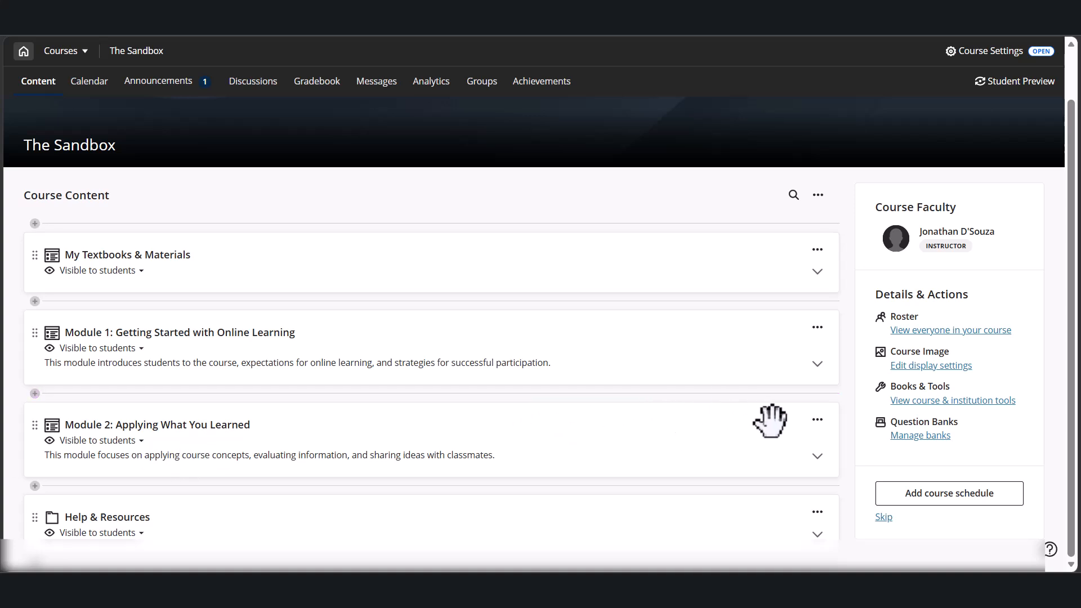
# - Create a new test at the end of Module 2: Applying What You Learned, below Assignment 2: Course Topic Analysis
pyautogui.click(817, 454)
pyautogui.scroll(-4, 814, 450)
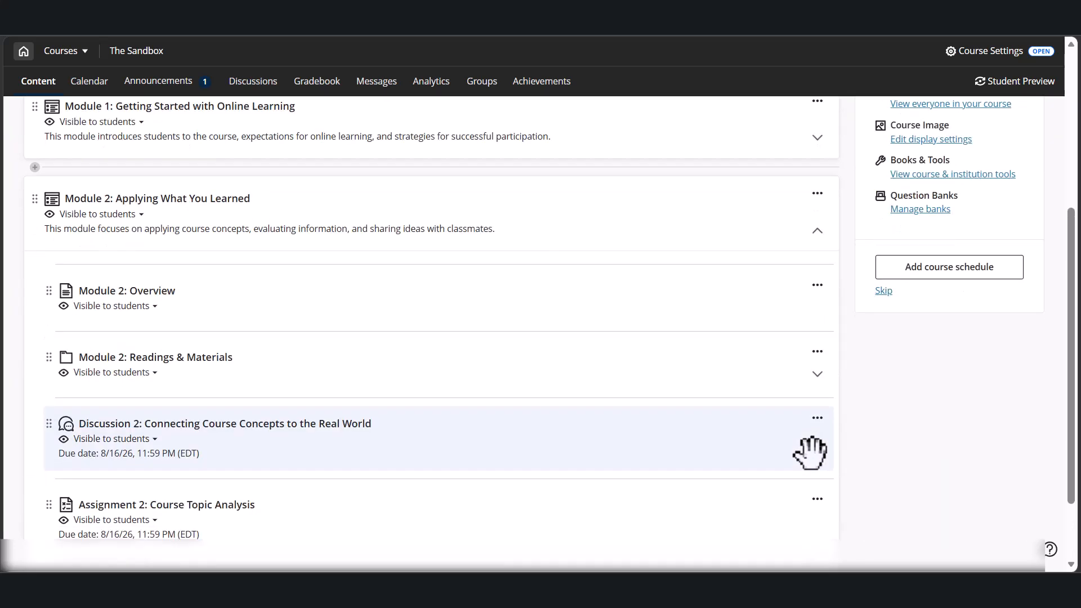
pyautogui.scroll(-2, 488, 321)
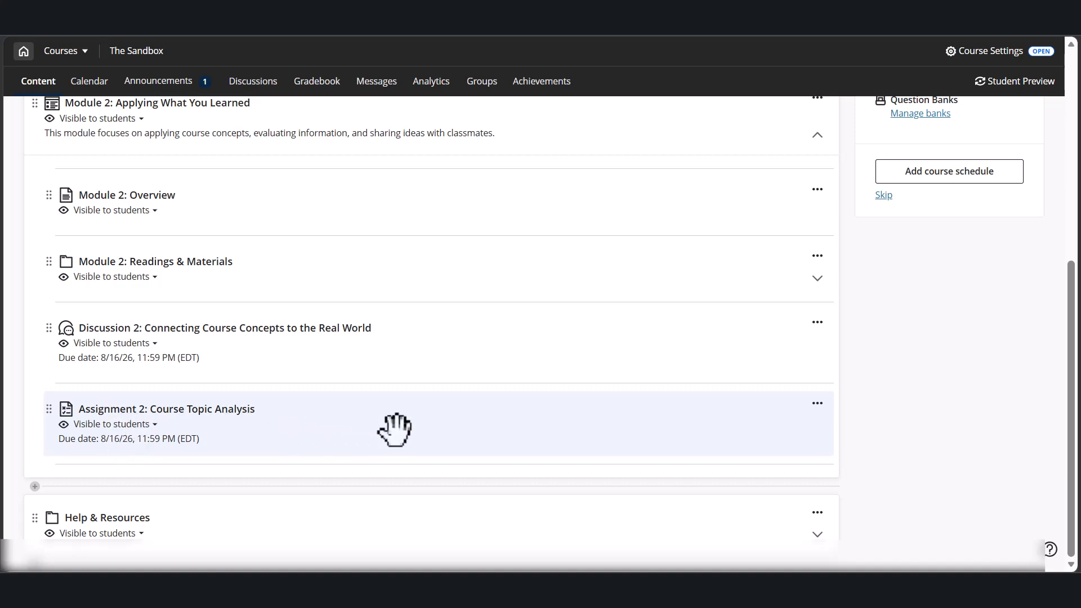
pyautogui.moveTo(389, 476)
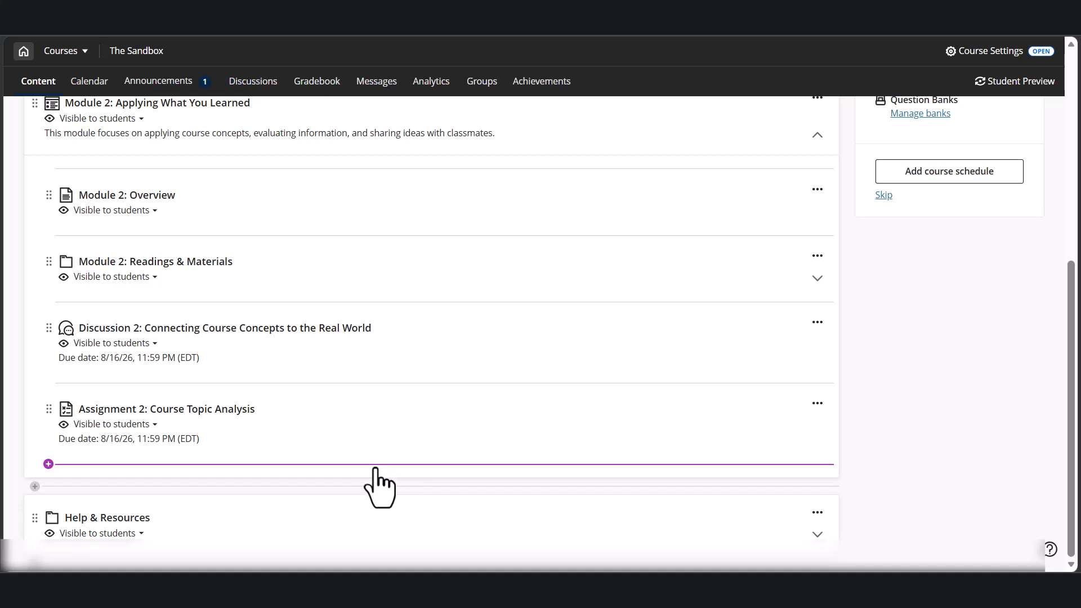
pyautogui.click(49, 465)
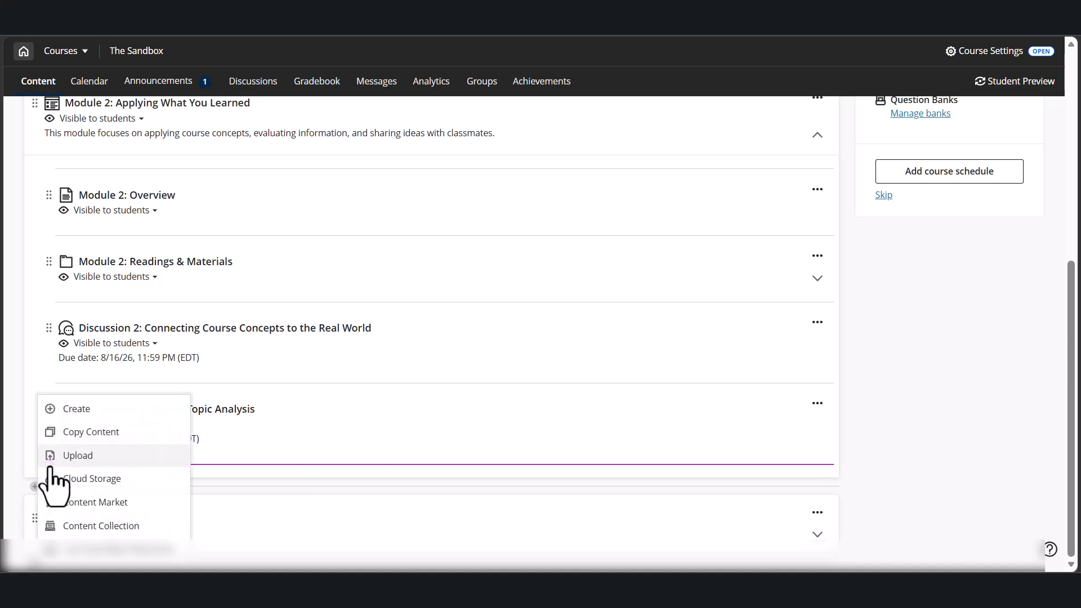
pyautogui.click(106, 415)
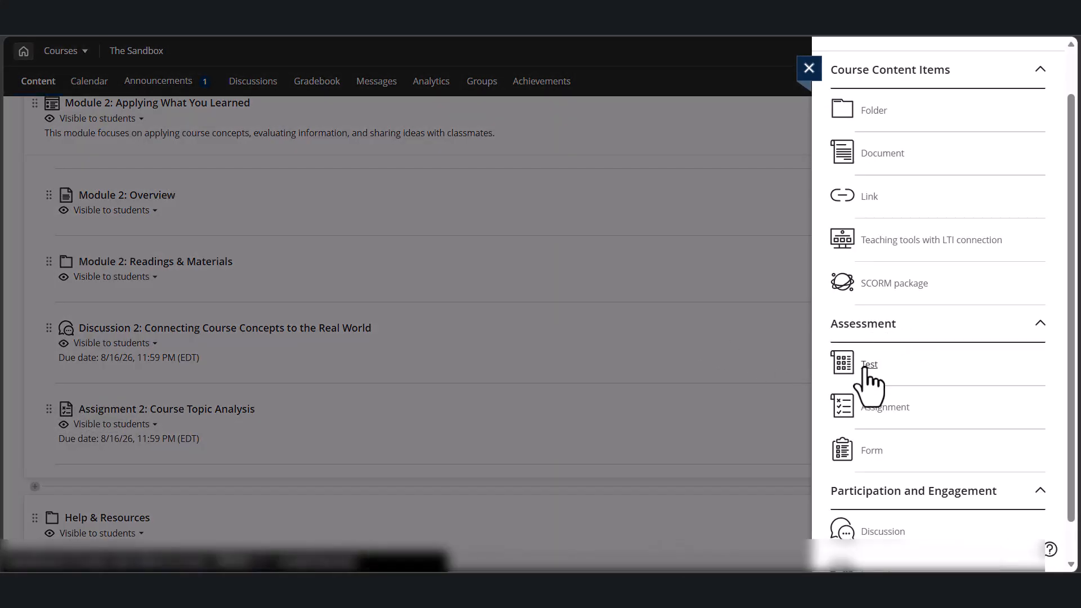
pyautogui.click(870, 367)
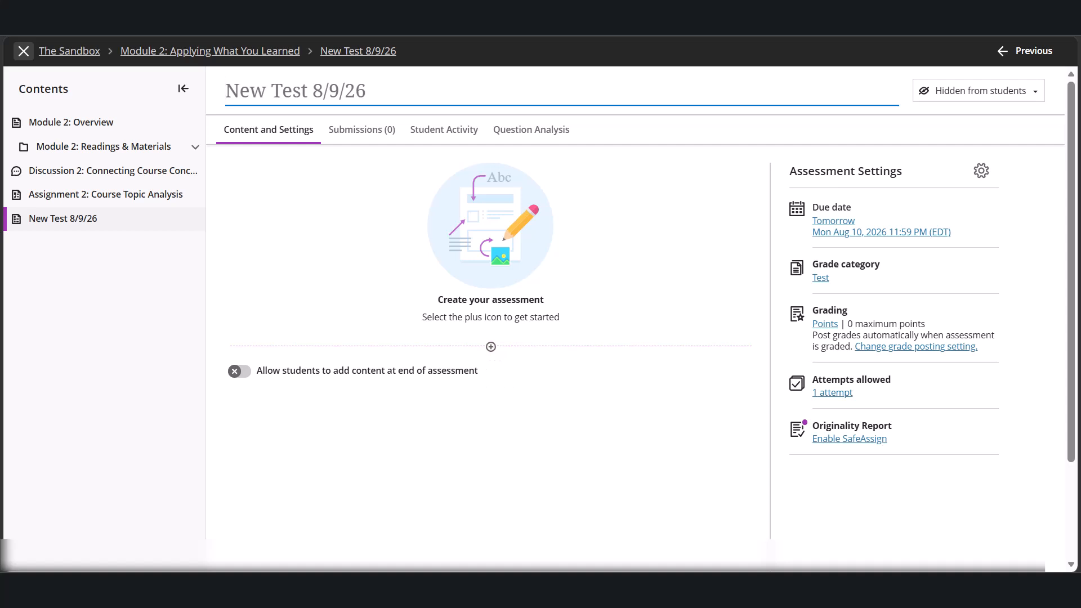
# - Rename the new test as "Quiz 2"
pyautogui.click(508, 381)
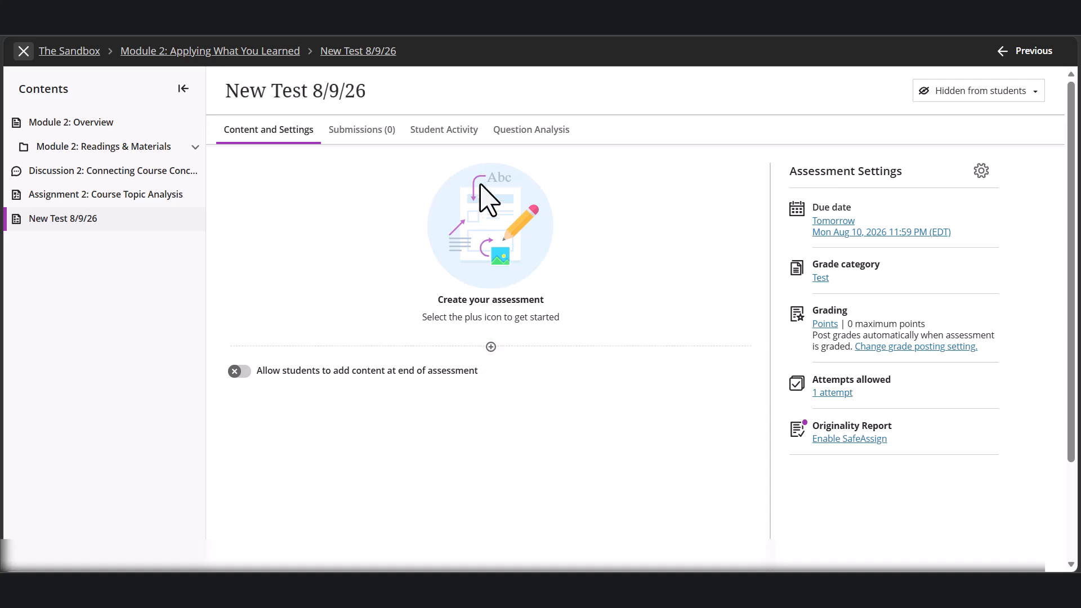
pyautogui.click(367, 100)
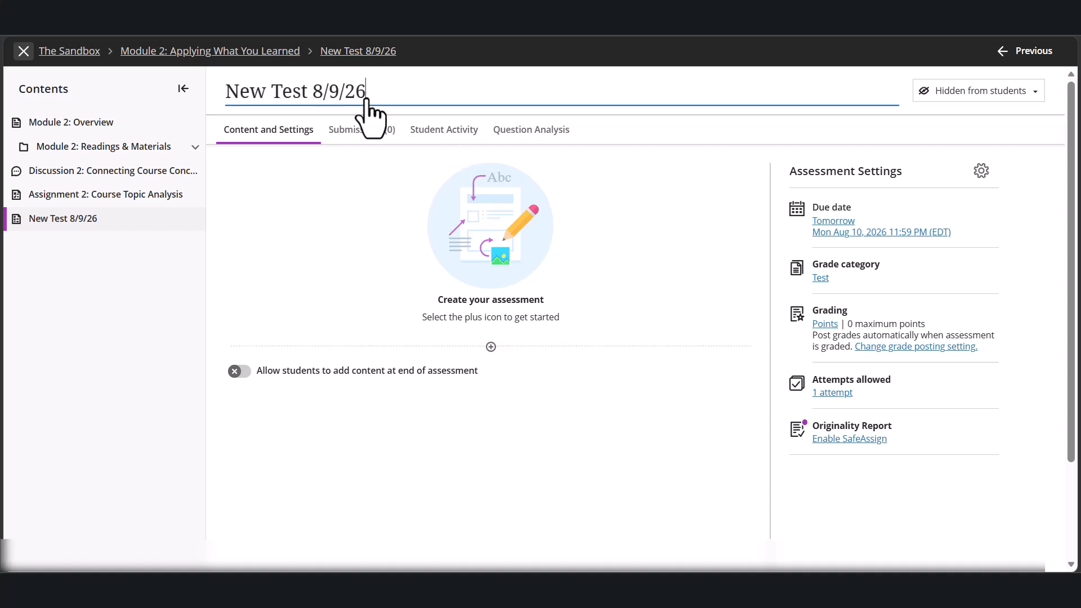
pyautogui.hotkey('ctrl', 'a')
pyautogui.write('Quiz 2')
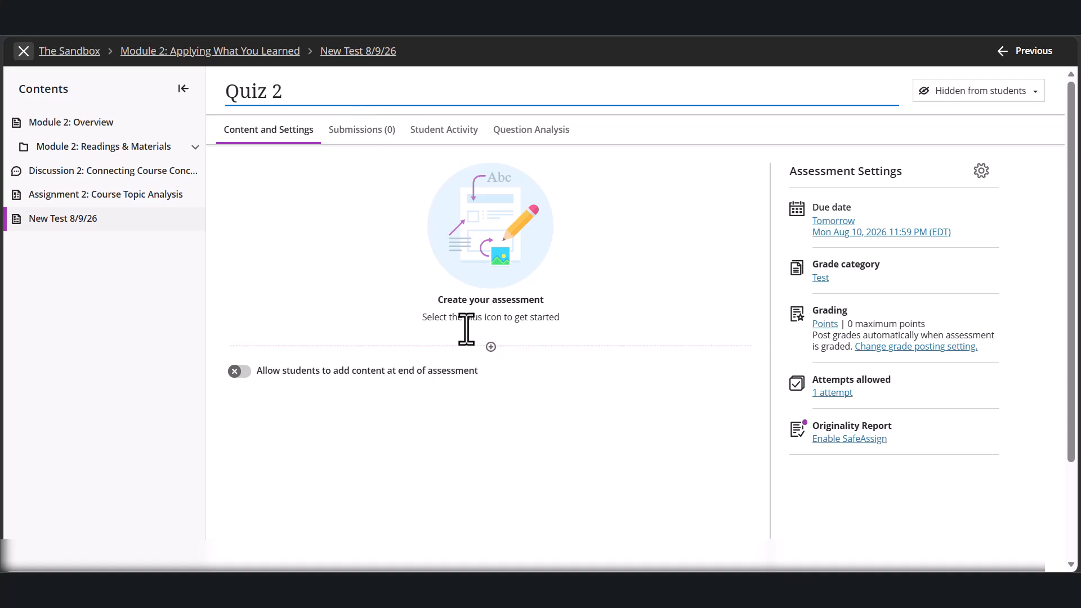
# - Add a text block to the test and paste in the prepared Overview, Directions and Submission Guidelines content
pyautogui.click(491, 347)
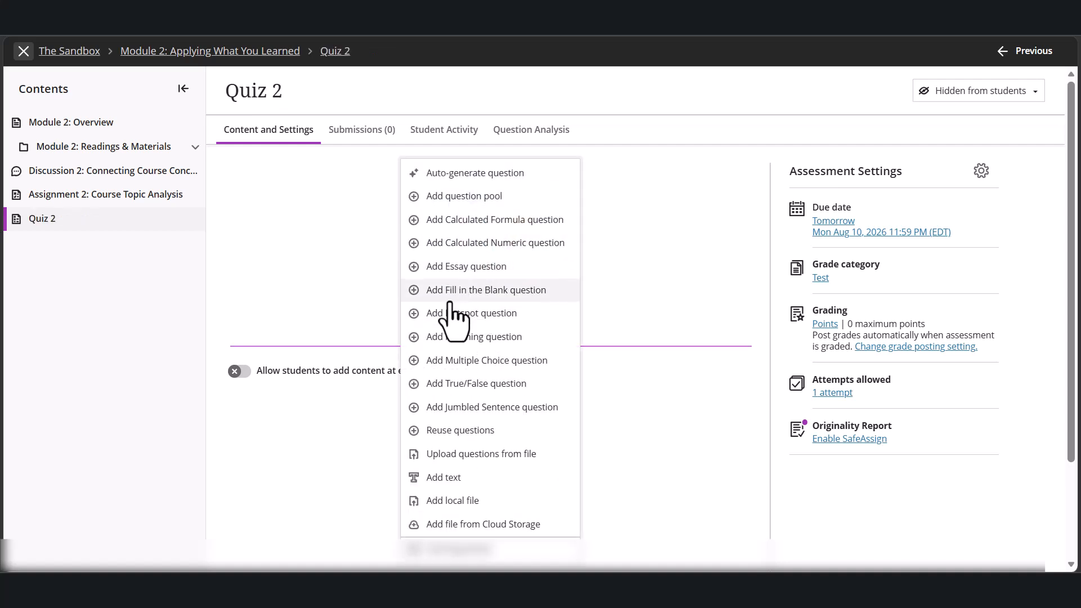
pyautogui.click(444, 480)
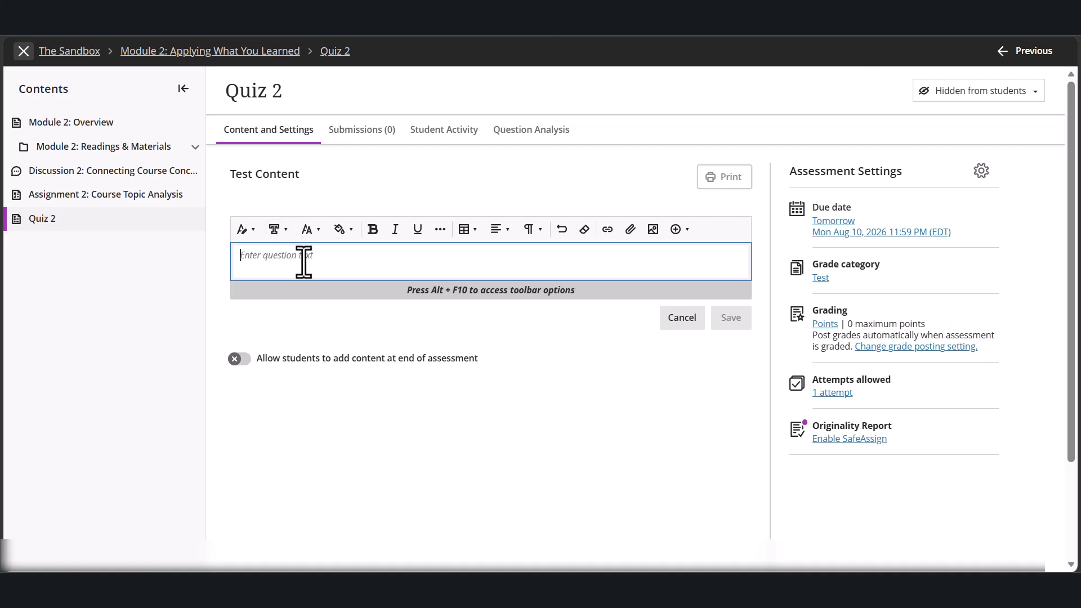
pyautogui.hotkey('ctrl', 'v')
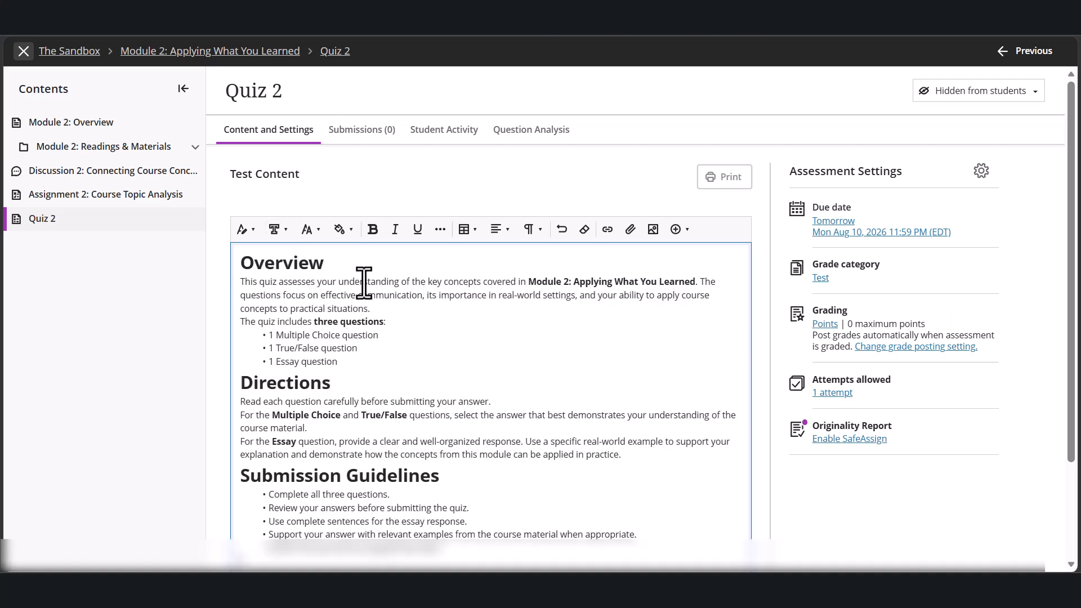
# - Apply a smaller heading style to the Overview, Directions and Submission Guidelines headings in the text block
pyautogui.click(243, 231)
pyautogui.click(269, 288)
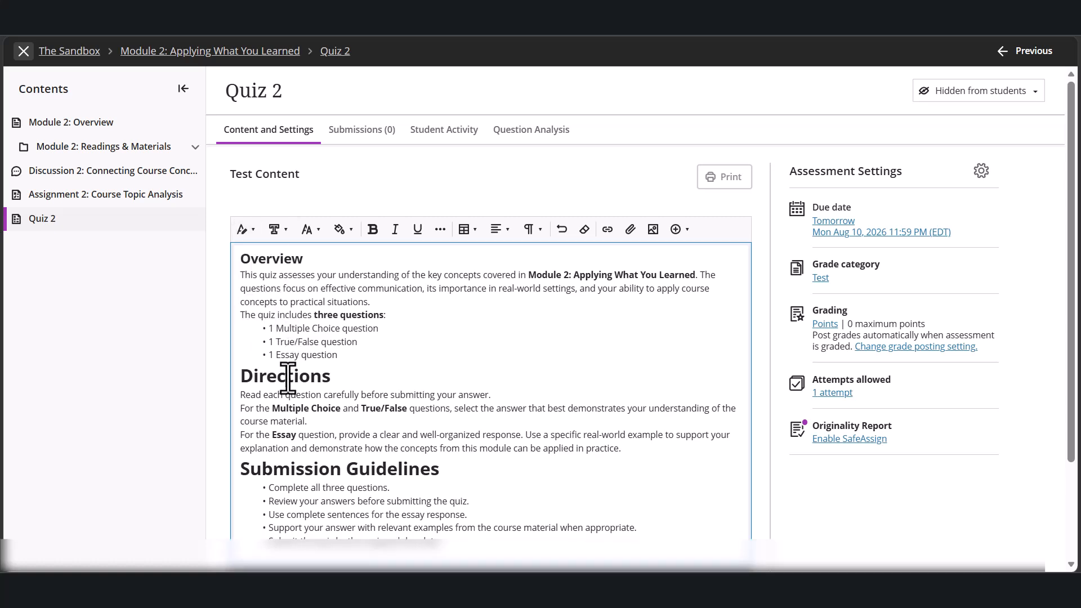
pyautogui.click(237, 219)
pyautogui.click(272, 358)
pyautogui.click(244, 230)
pyautogui.click(273, 288)
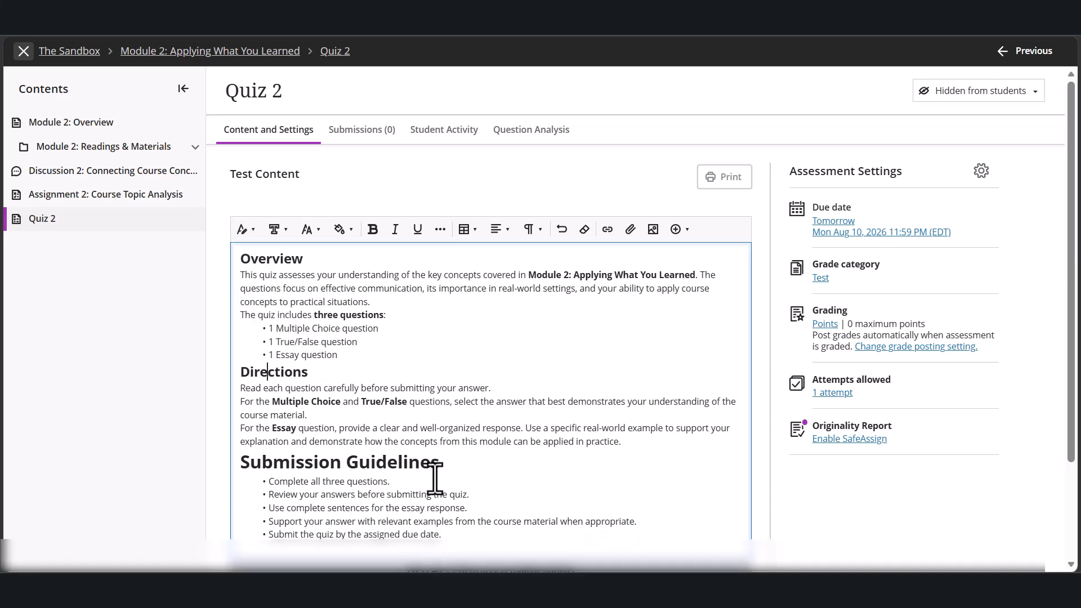
# - Increase the line spacing of the entire instruction text and save the text block
pyautogui.hotkey('ctrl', 'a')
pyautogui.scroll(-1, 490, 352)
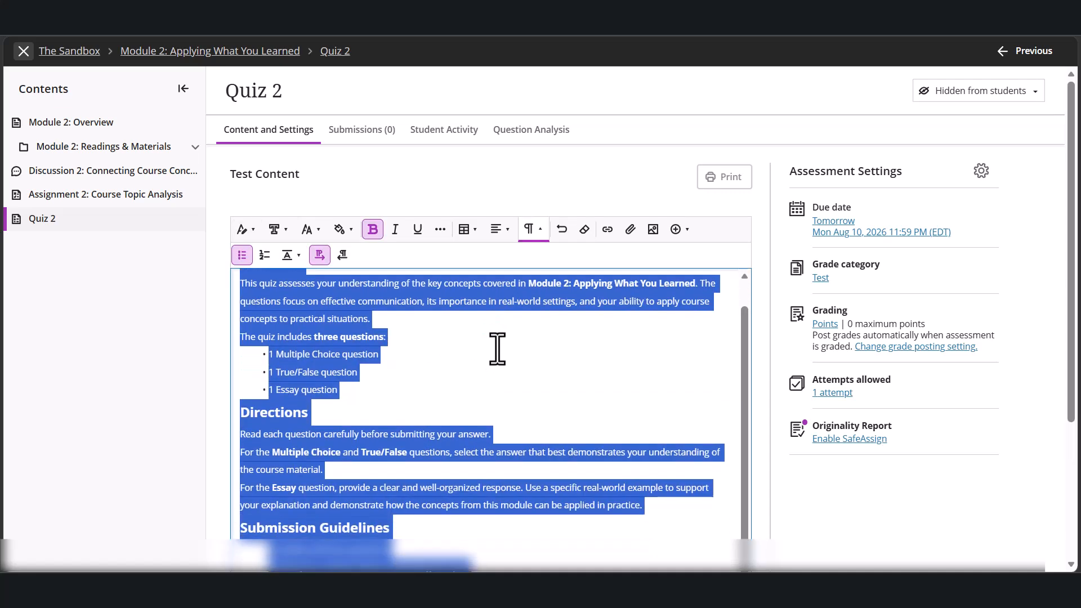
pyautogui.scroll(-3, 724, 411)
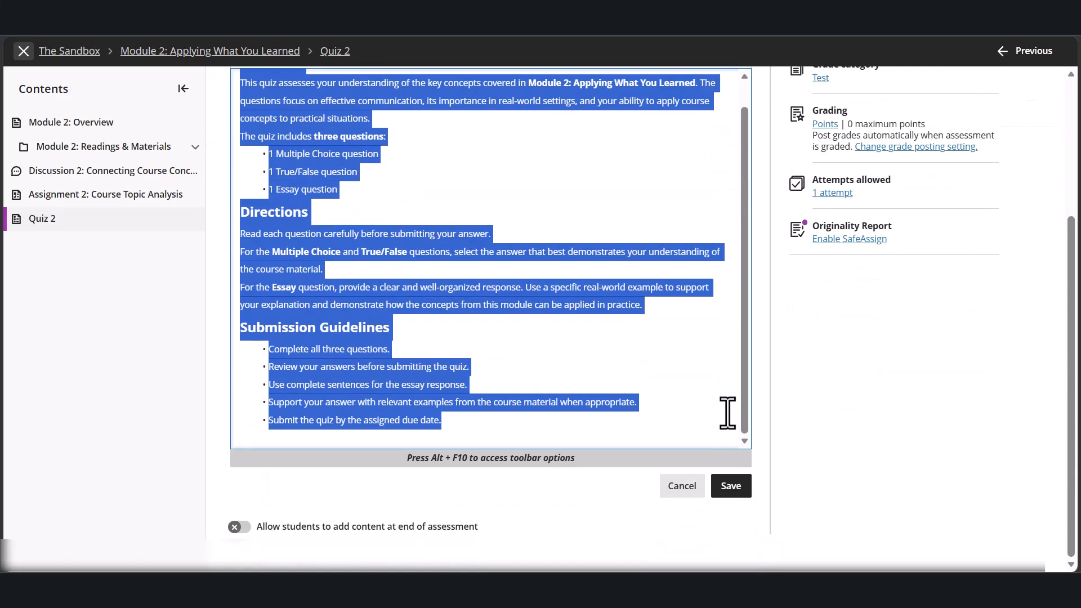
pyautogui.scroll(1, 721, 409)
pyautogui.scroll(3, 708, 404)
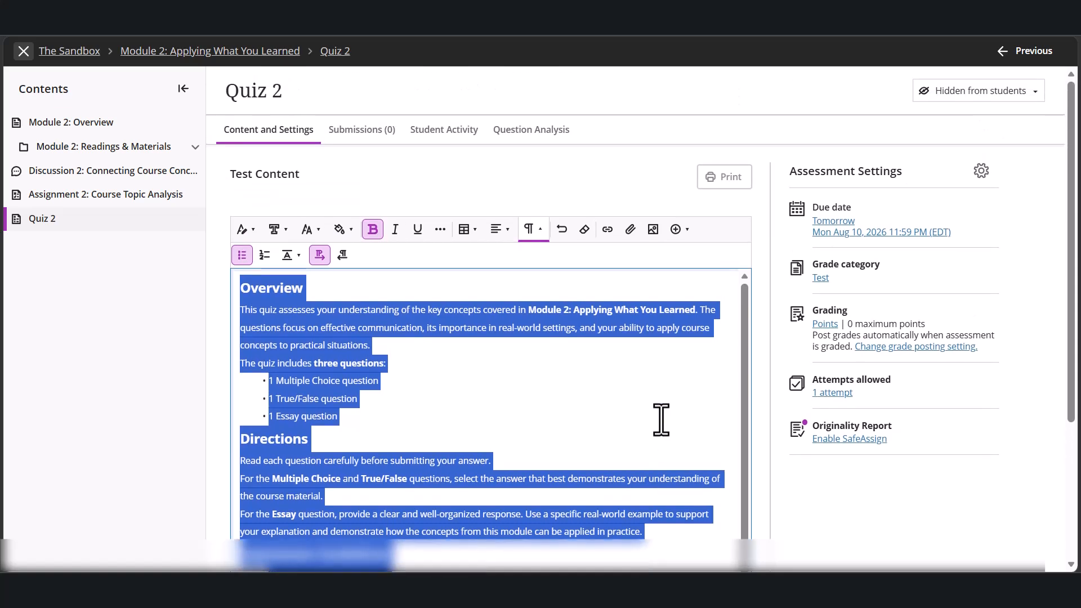
pyautogui.click(900, 510)
pyautogui.scroll(-3, 899, 510)
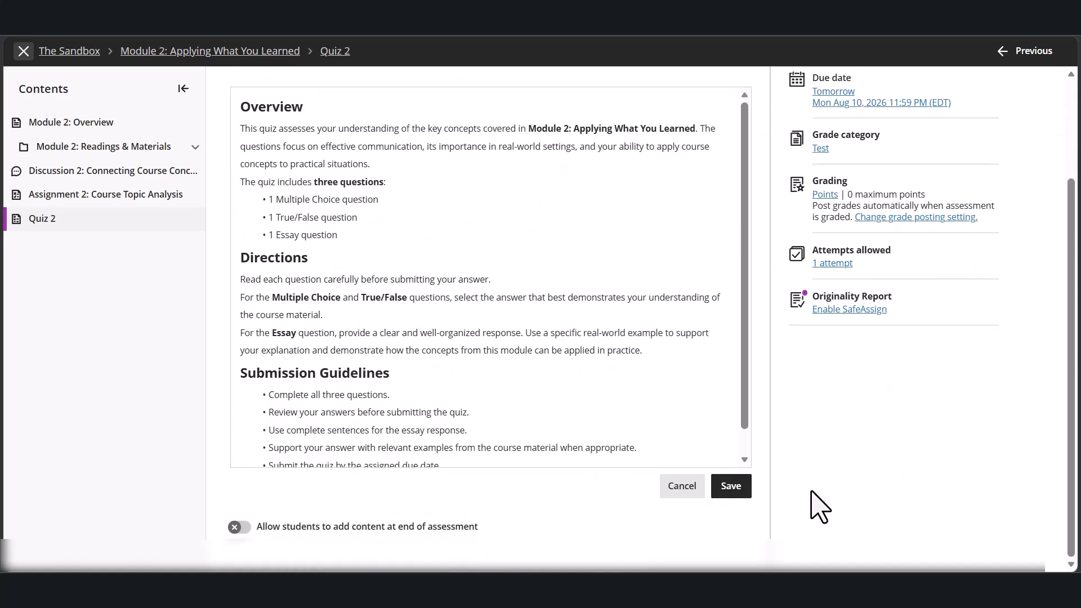
pyautogui.click(735, 487)
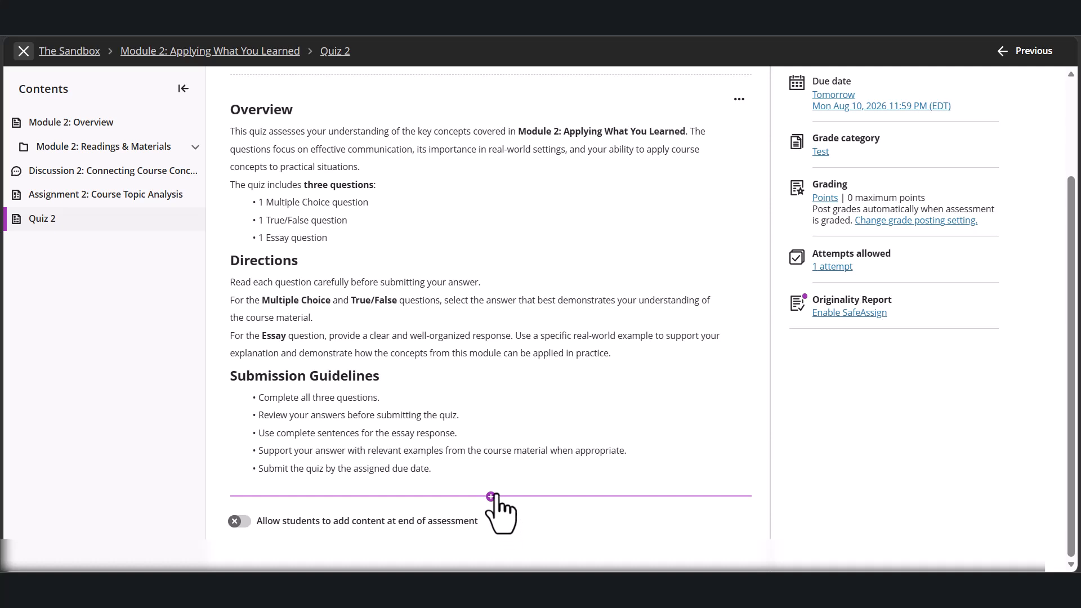
# - Add a Multiple Choice question below the instructions with the text "Which of the following best describes effective communication?", without the stray bullet line
pyautogui.click(491, 497)
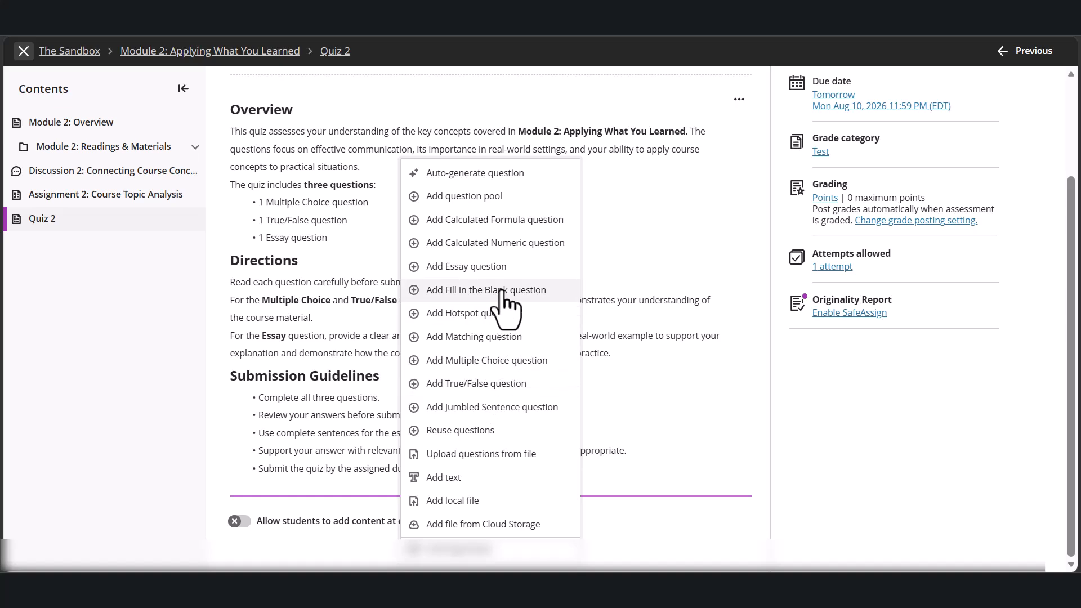
pyautogui.click(501, 363)
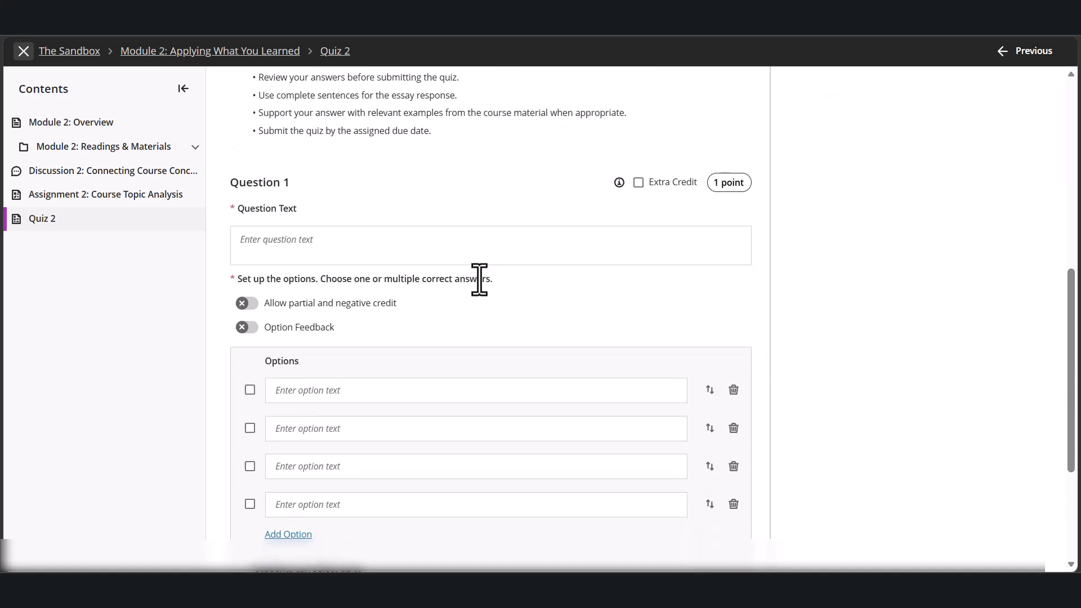
pyautogui.click(374, 245)
pyautogui.write('Which of the following best describes effective communication?')
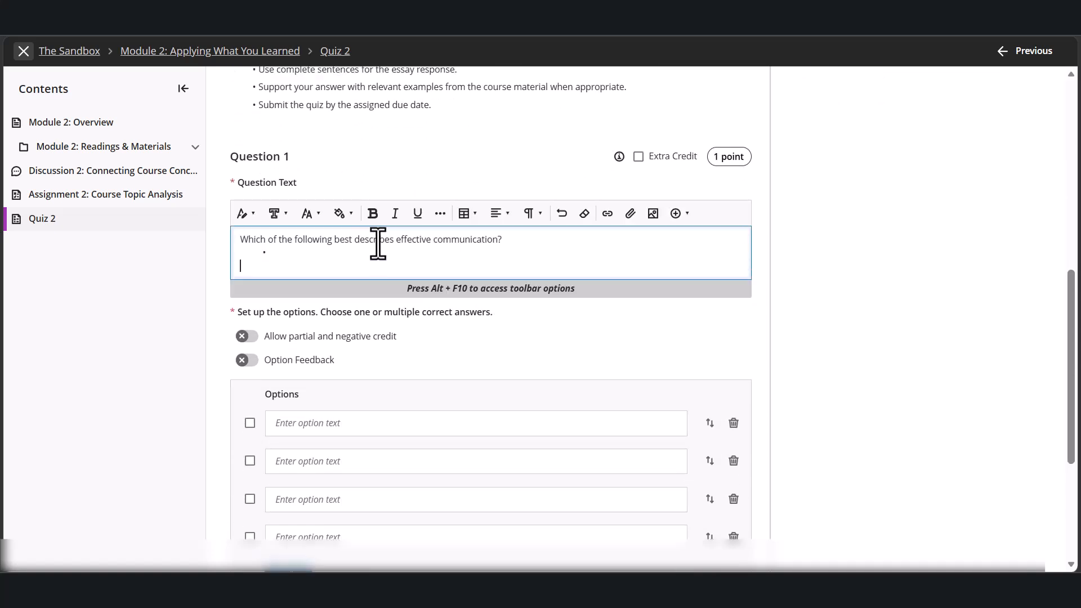
pyautogui.press('BackSpace')
pyautogui.press('BackSpace')
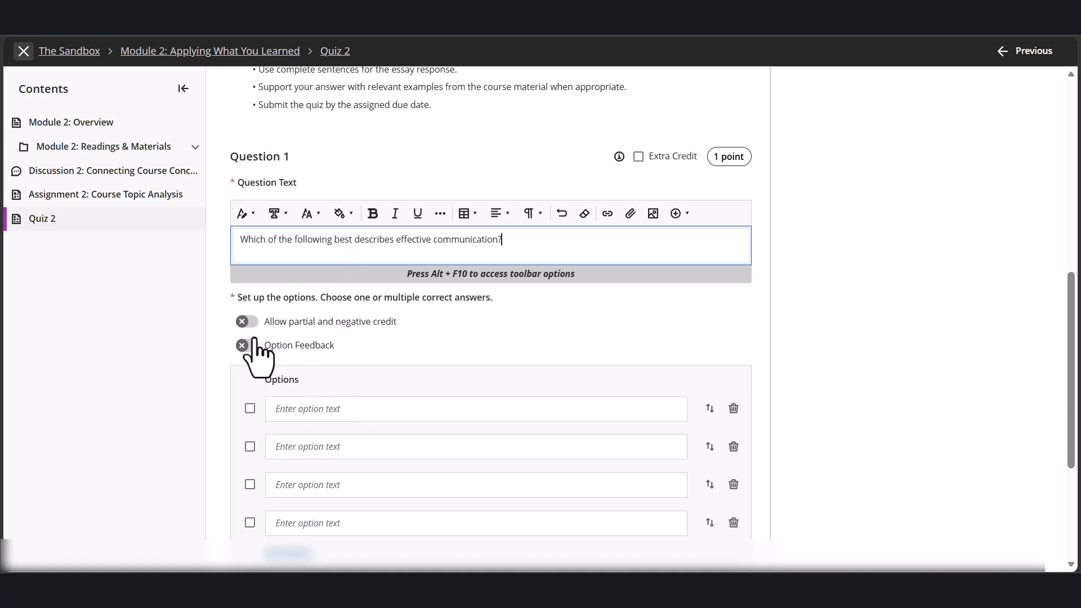
# - Fill in the four answer options, mark "Clearly exchanging information while listening and responding appropriately" as correct, and save Question 1
pyautogui.scroll(-2, 285, 355)
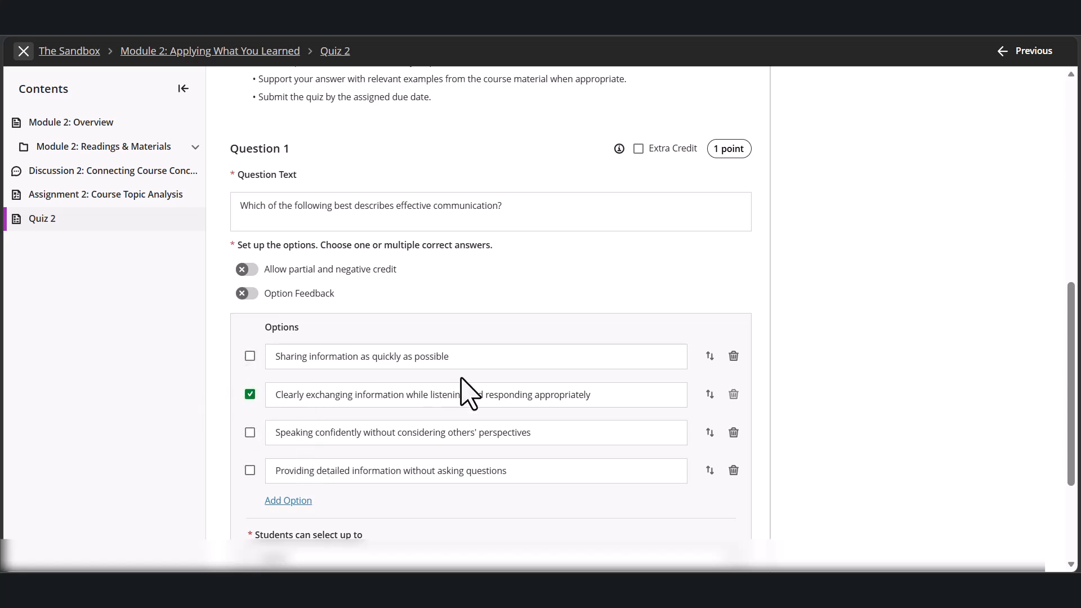
pyautogui.scroll(-3, 442, 405)
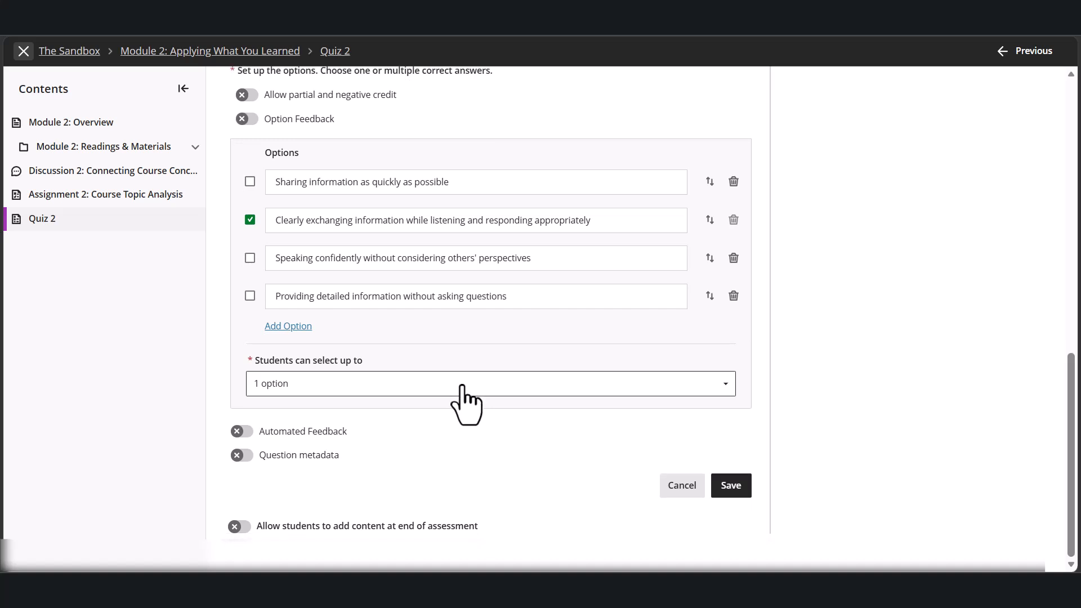
pyautogui.click(730, 490)
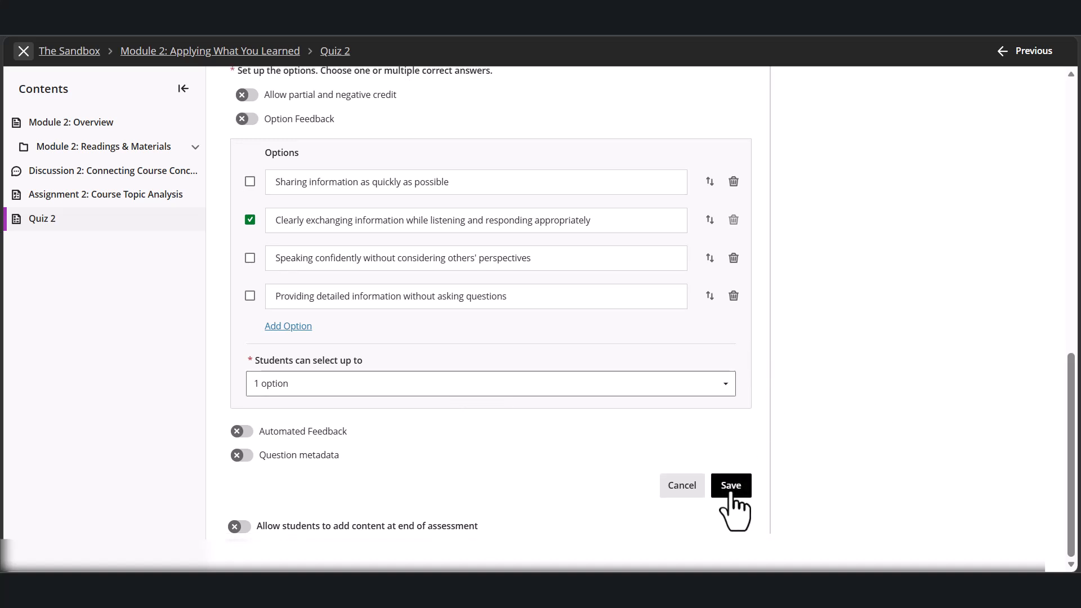
pyautogui.click(731, 494)
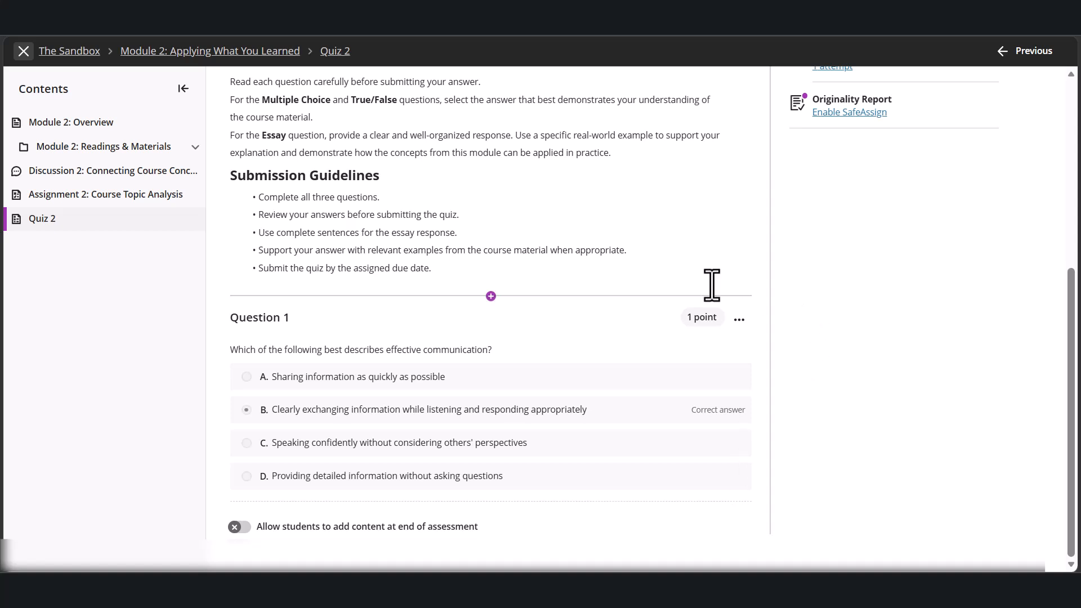
# - Add a True/False question reading "Effective communication involves both clearly expressing ideas and actively listening to others." with True as the correct answer, and save it
pyautogui.scroll(-1, 290, 390)
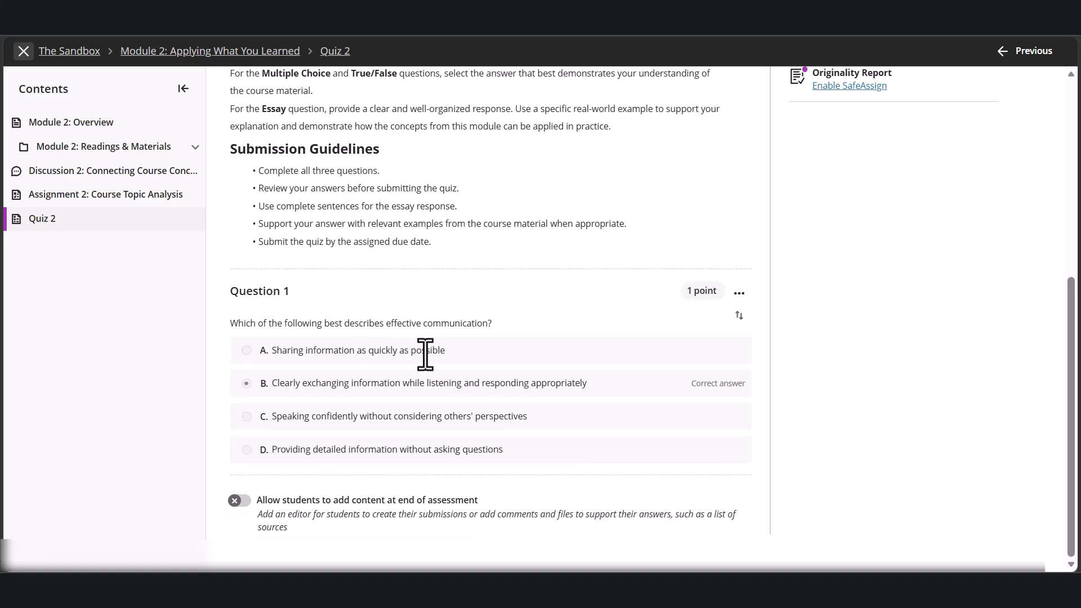
pyautogui.moveTo(410, 491)
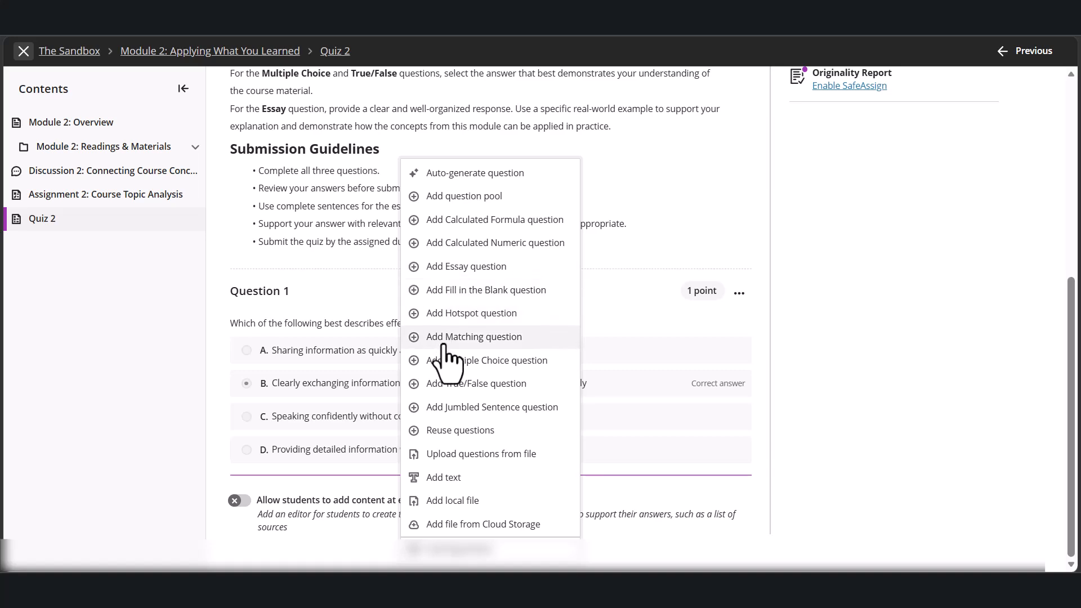
pyautogui.click(453, 384)
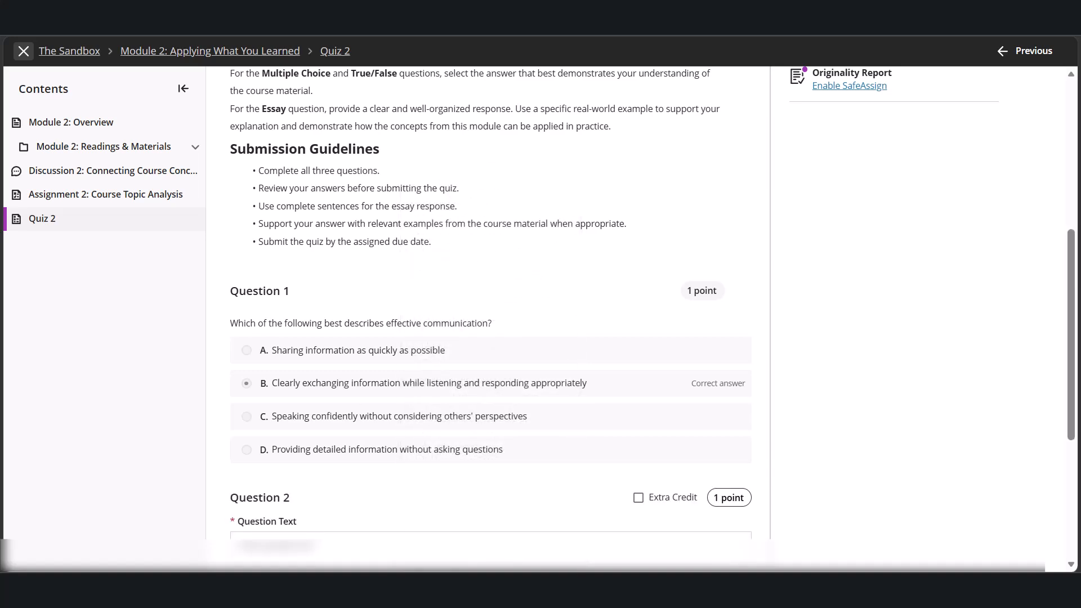
pyautogui.scroll(-3, 449, 354)
pyautogui.click(363, 380)
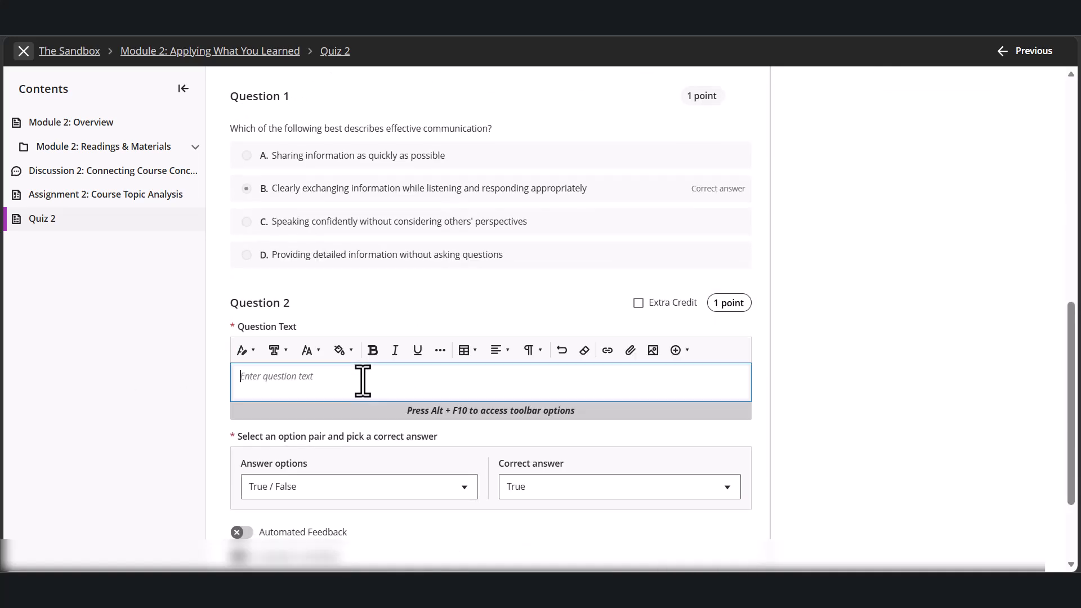
pyautogui.write('Effective communication involves both clearly expressing ideas and actively listening to others.')
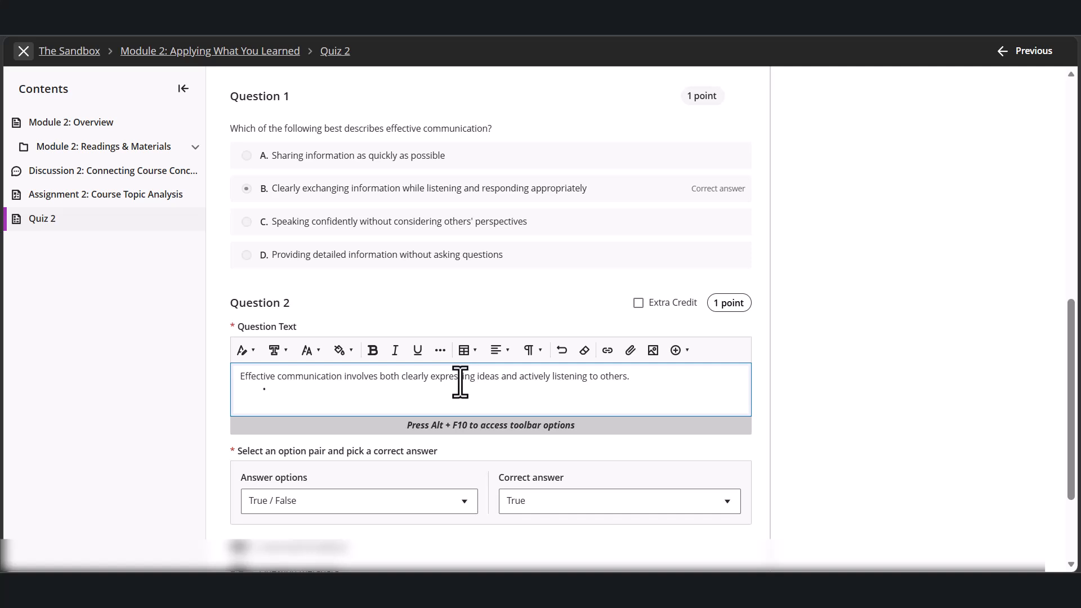
pyautogui.press('BackSpace')
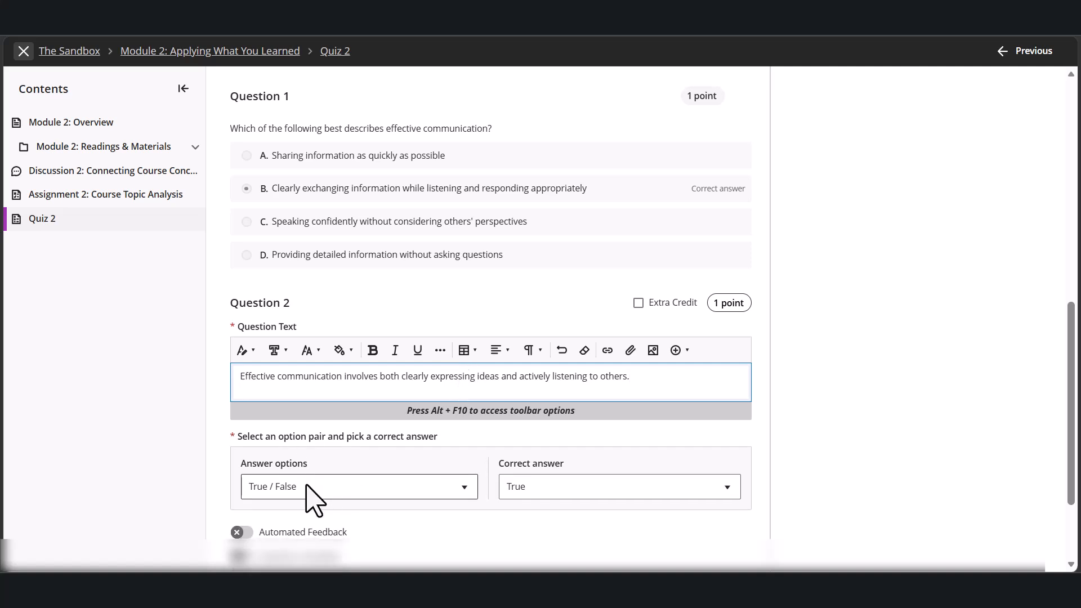
pyautogui.click(266, 489)
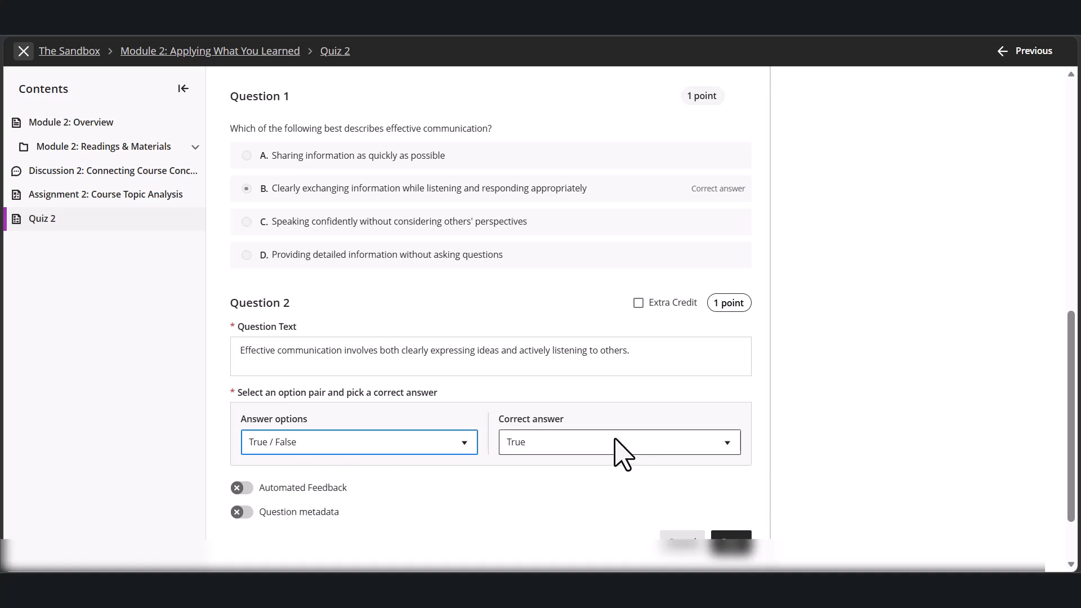
pyautogui.click(732, 542)
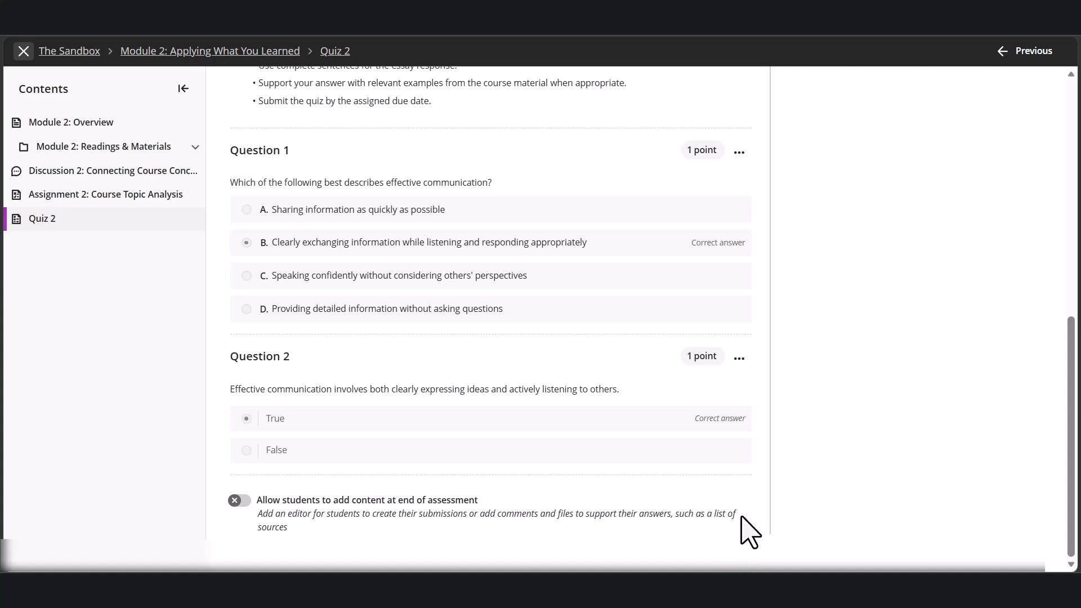
# - Add an Essay question after Question 2 on why effective communication is important in a real-world setting, requiring at least one example, and save it
pyautogui.moveTo(521, 475)
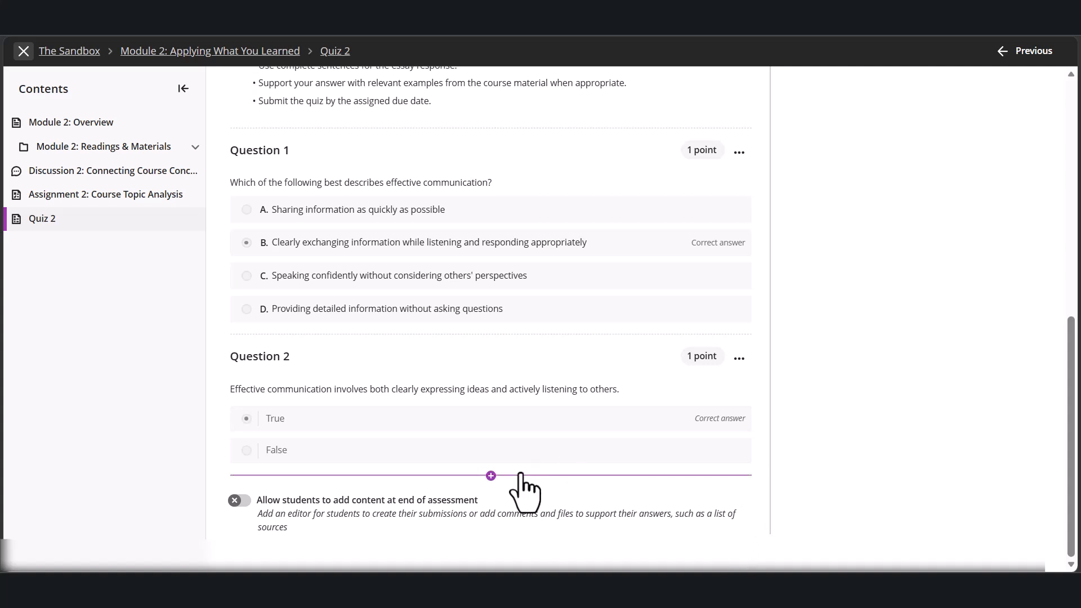
pyautogui.click(521, 475)
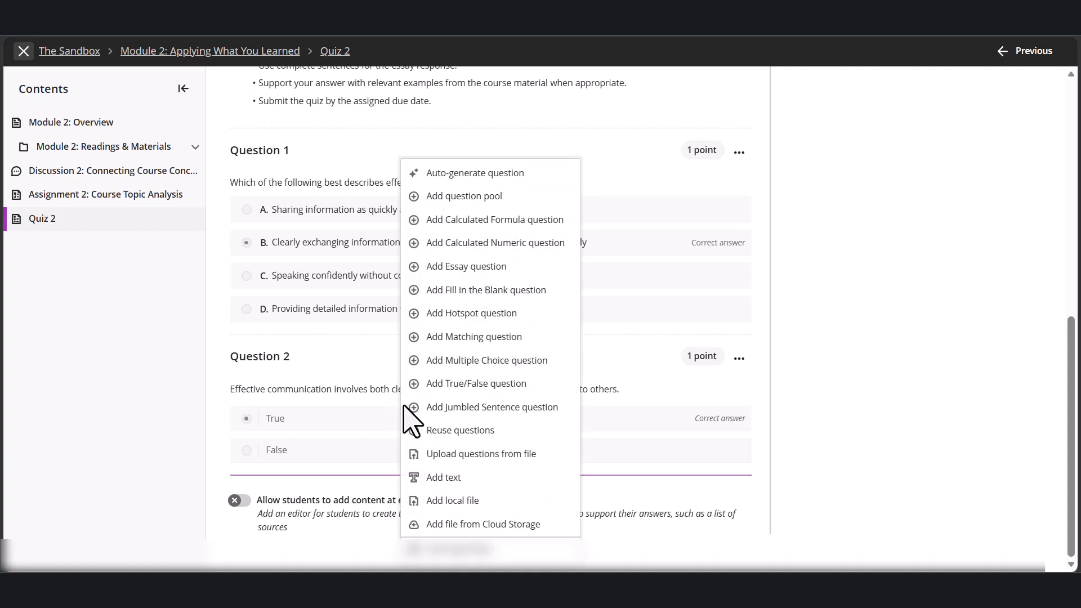
pyautogui.click(500, 268)
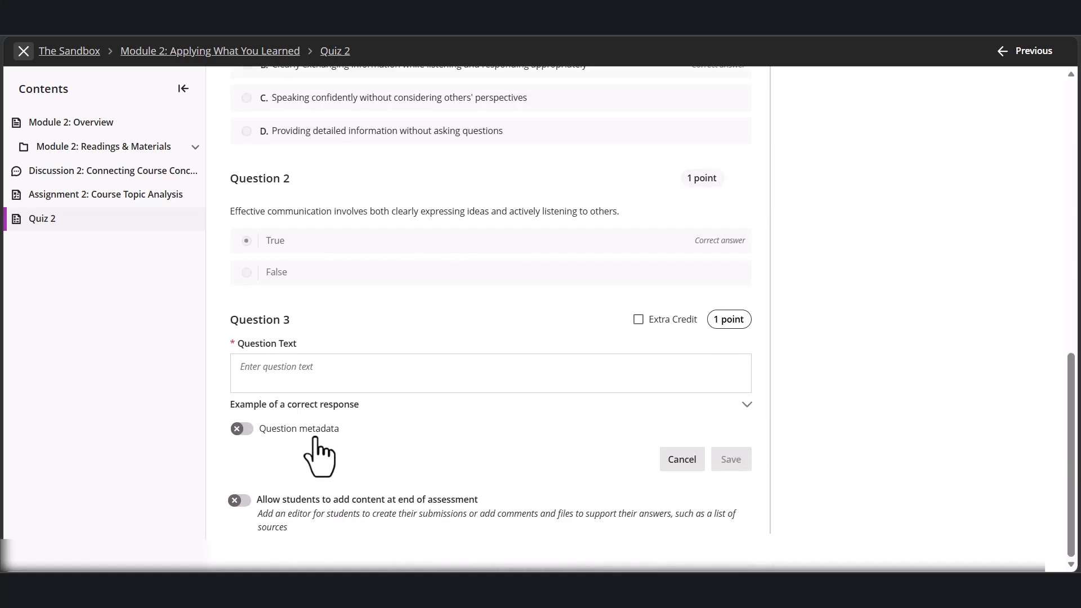
pyautogui.click(338, 374)
pyautogui.write('Explain why effective communication is important in a real-world setting such as a workplace, classroom, or community. Provide at least one example of how effective communication can help prevent problems or improve an outcome. In your response, discuss the role of both communicating clearly and listening to others.')
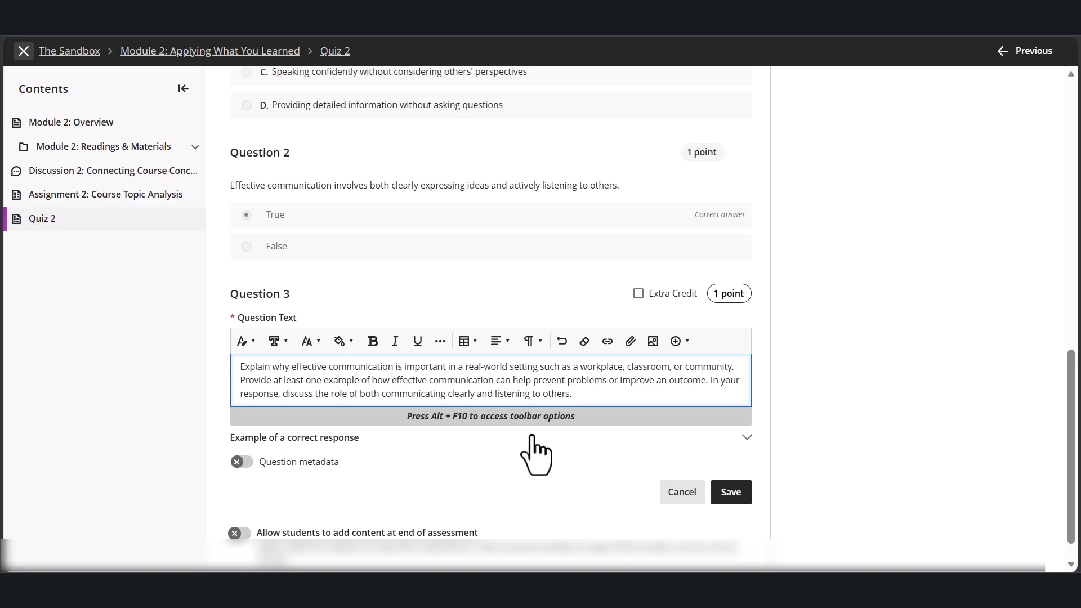
pyautogui.click(731, 493)
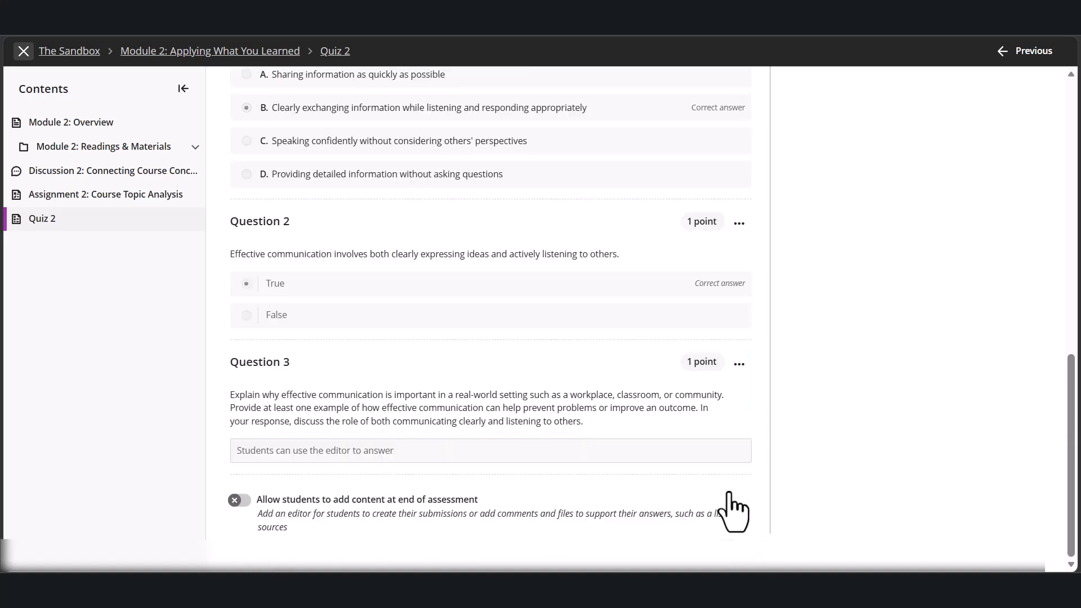
# - Review the three saved questions and the points assigned to each
pyautogui.scroll(5, 614, 387)
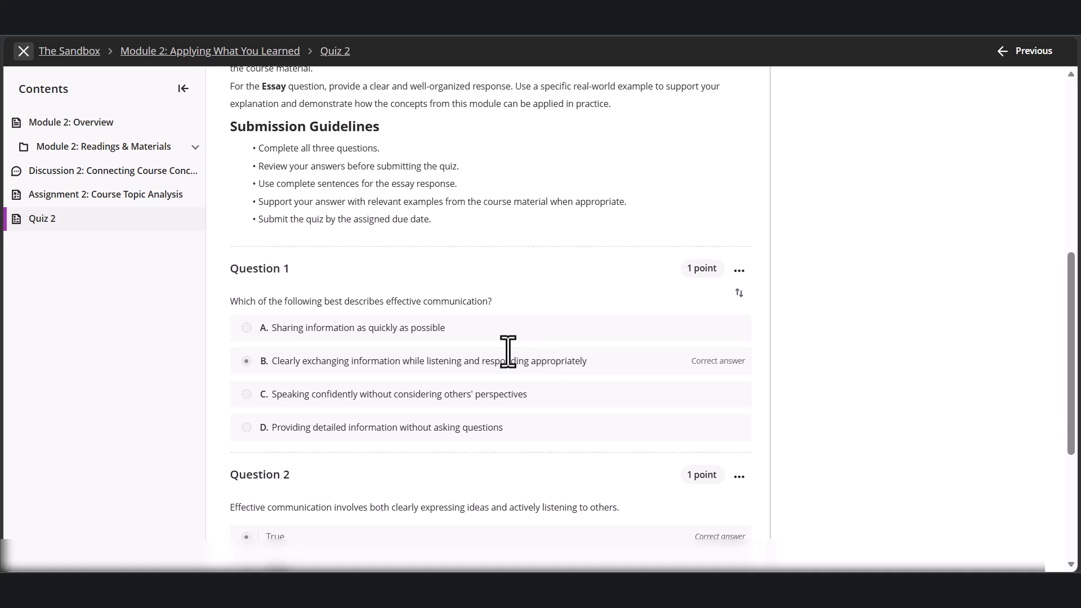
pyautogui.scroll(-3, 483, 304)
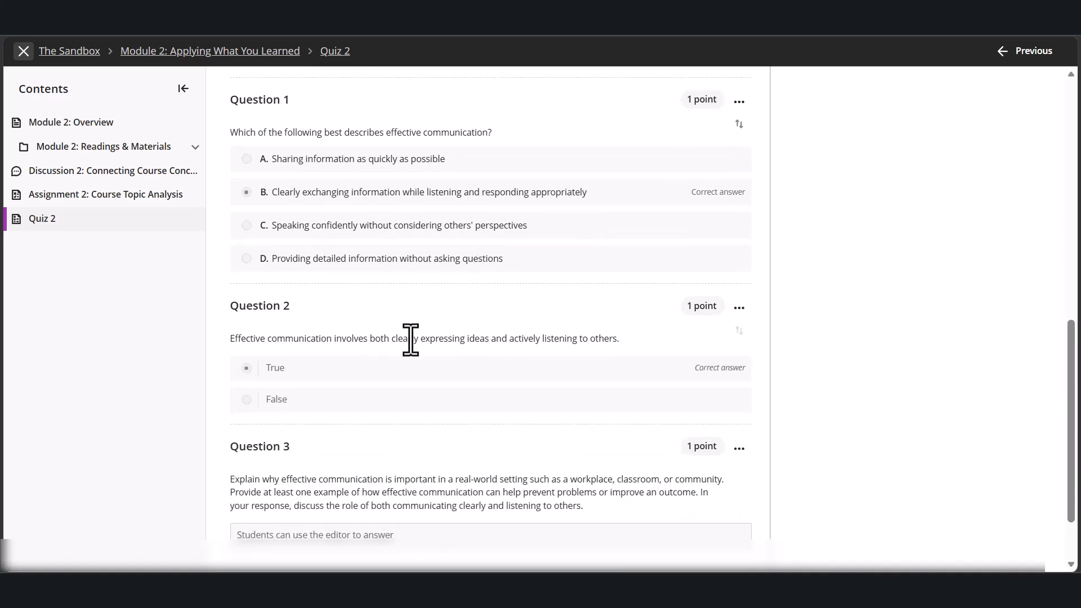
pyautogui.scroll(-2, 483, 379)
pyautogui.scroll(3, 673, 394)
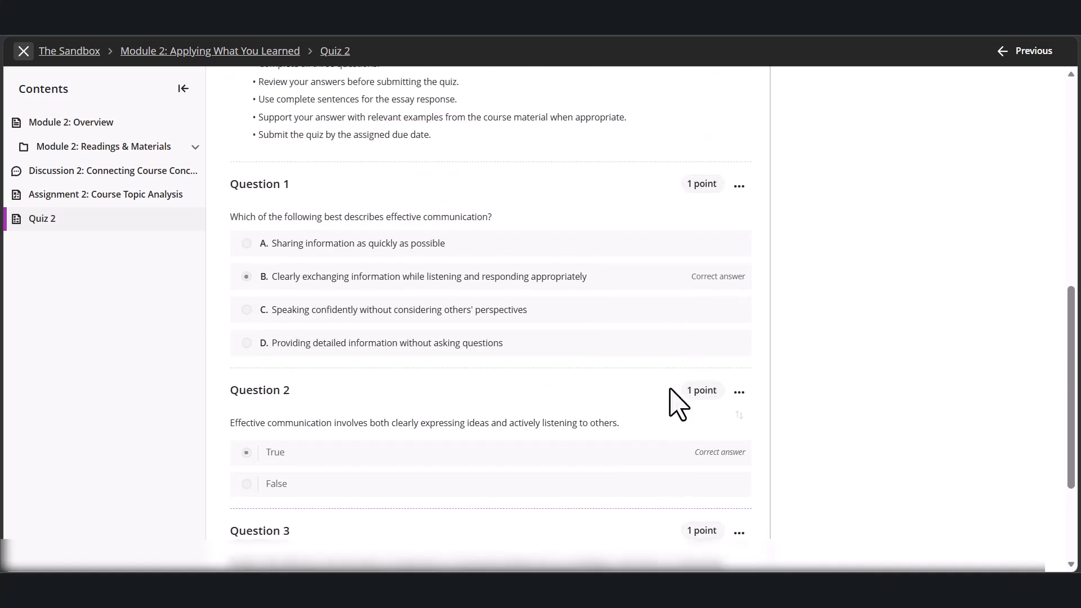
pyautogui.scroll(-2, 730, 415)
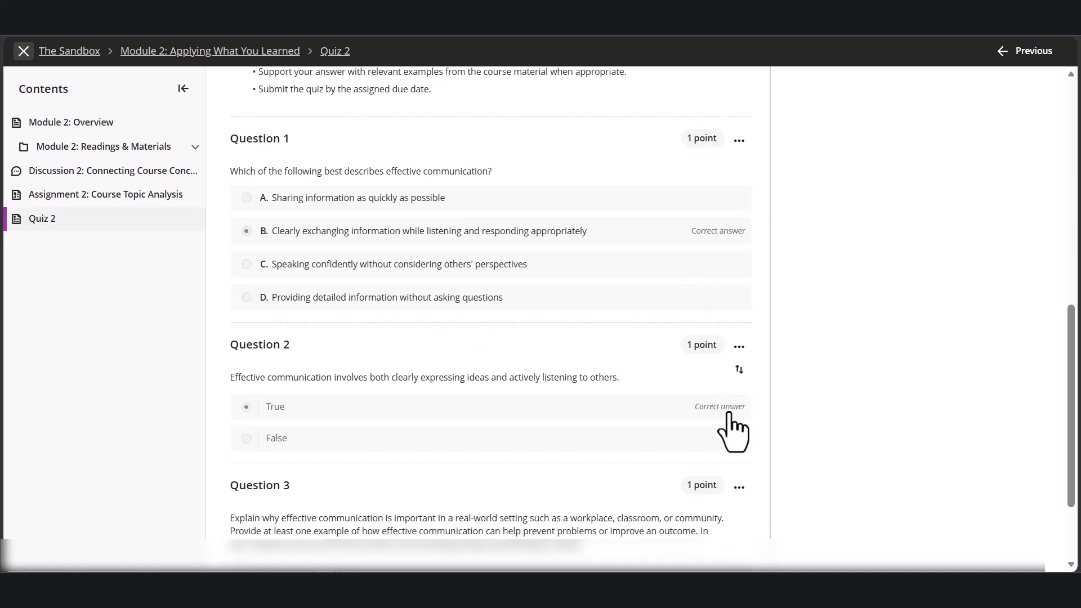
pyautogui.scroll(-2, 727, 428)
pyautogui.scroll(-6, 713, 419)
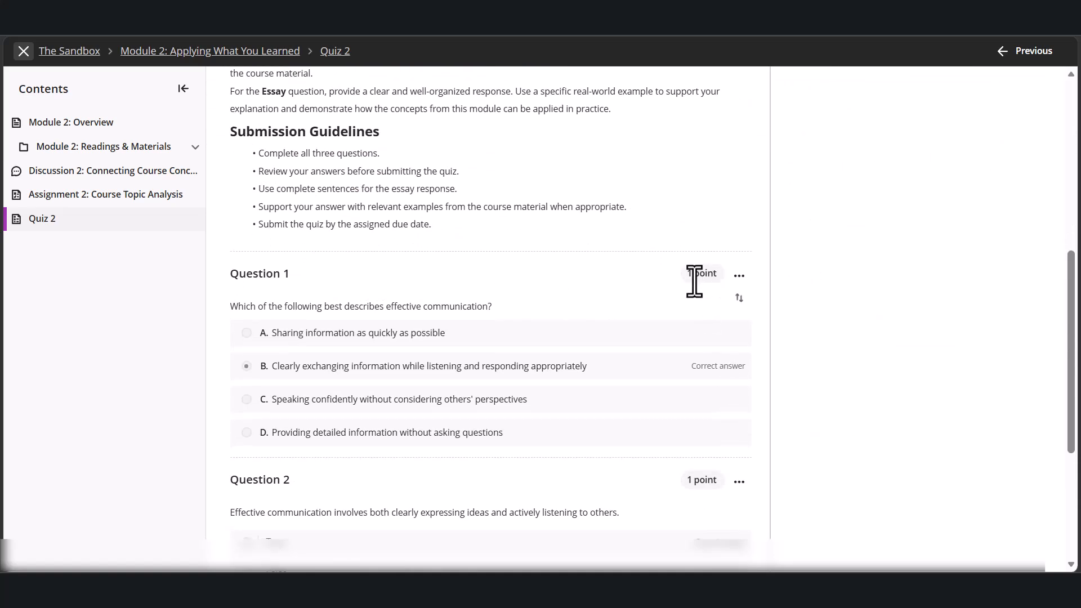
# - Edit Question 1 to be worth 10 points and save it
pyautogui.click(739, 276)
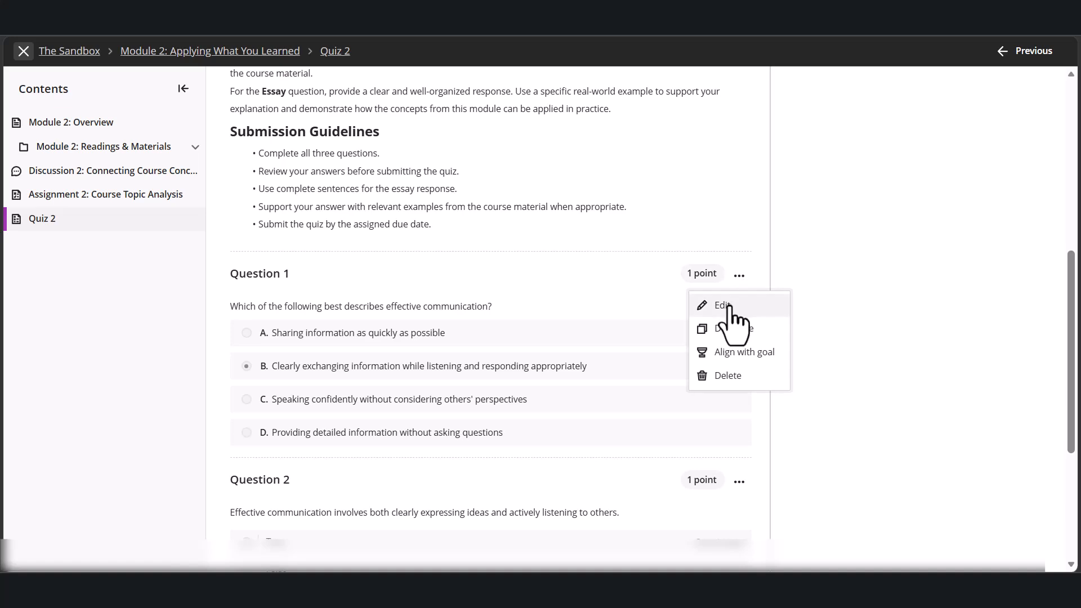
pyautogui.click(723, 306)
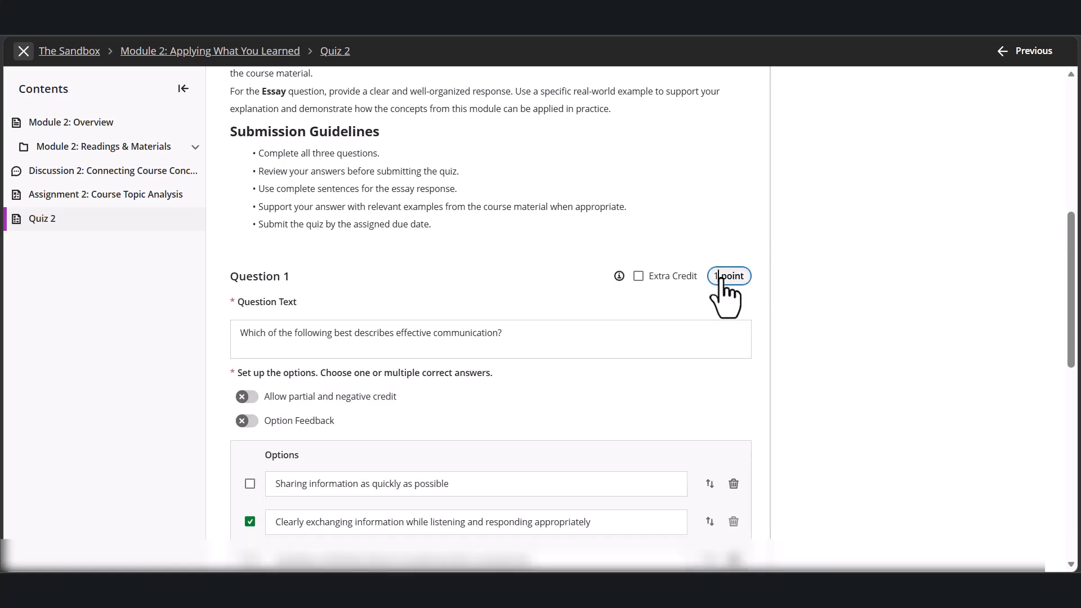
pyautogui.write('0')
pyautogui.click(777, 339)
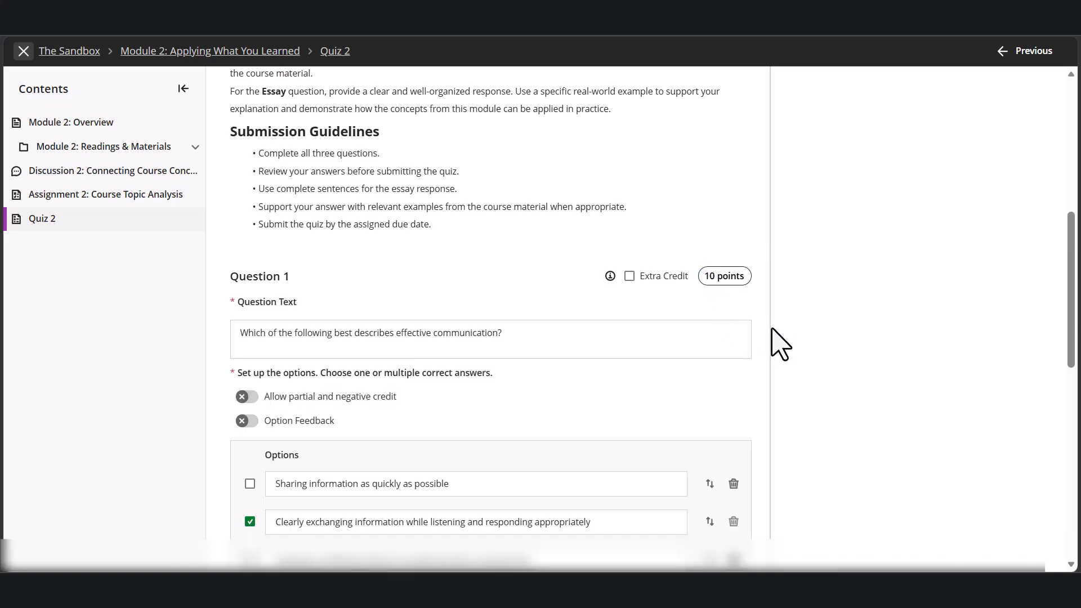
pyautogui.scroll(-3, 777, 346)
pyautogui.scroll(-3, 620, 459)
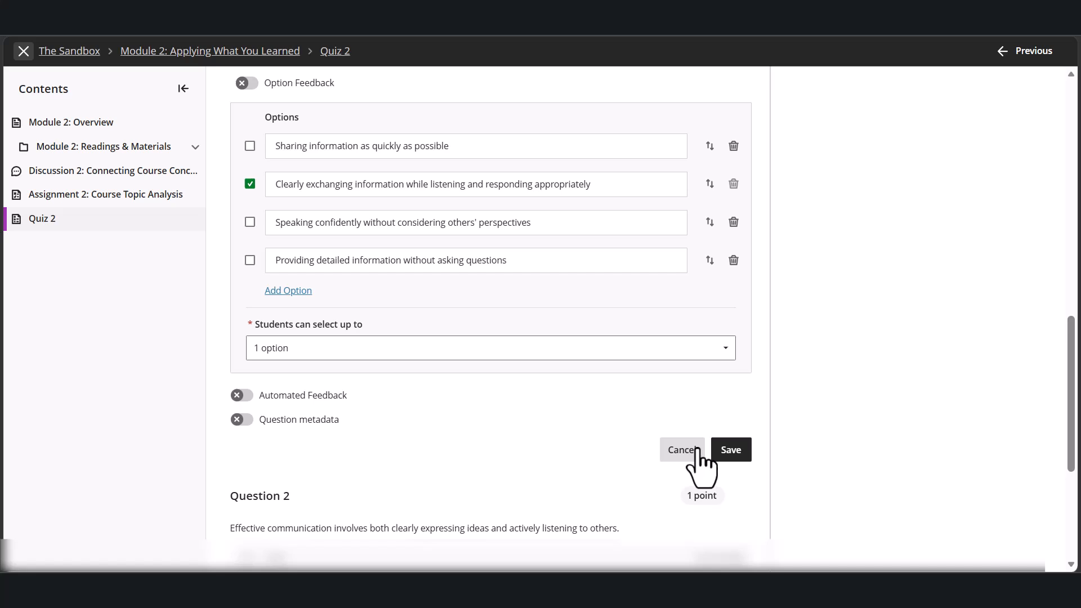
pyautogui.click(748, 448)
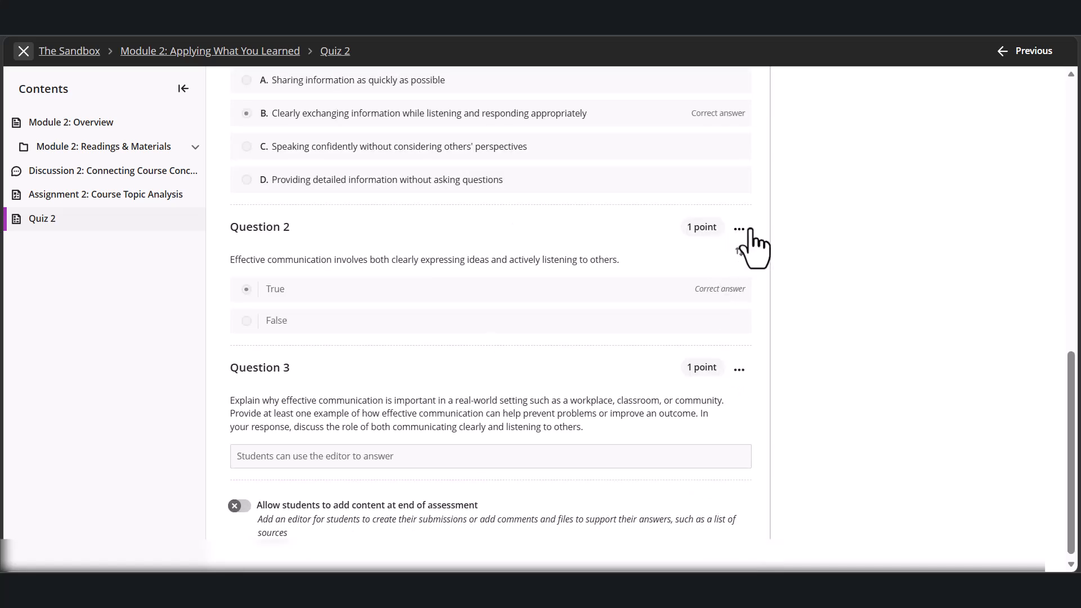
# - Edit the True/False question to be worth 10 points and save it
pyautogui.click(739, 229)
pyautogui.click(721, 259)
pyautogui.click(726, 228)
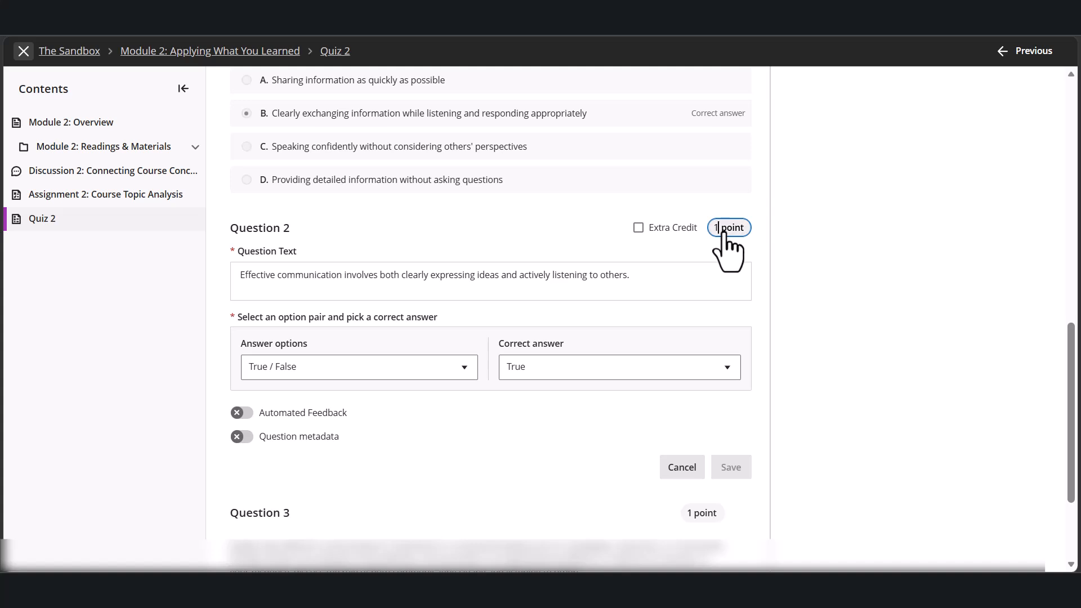
pyautogui.write('0')
pyautogui.click(732, 472)
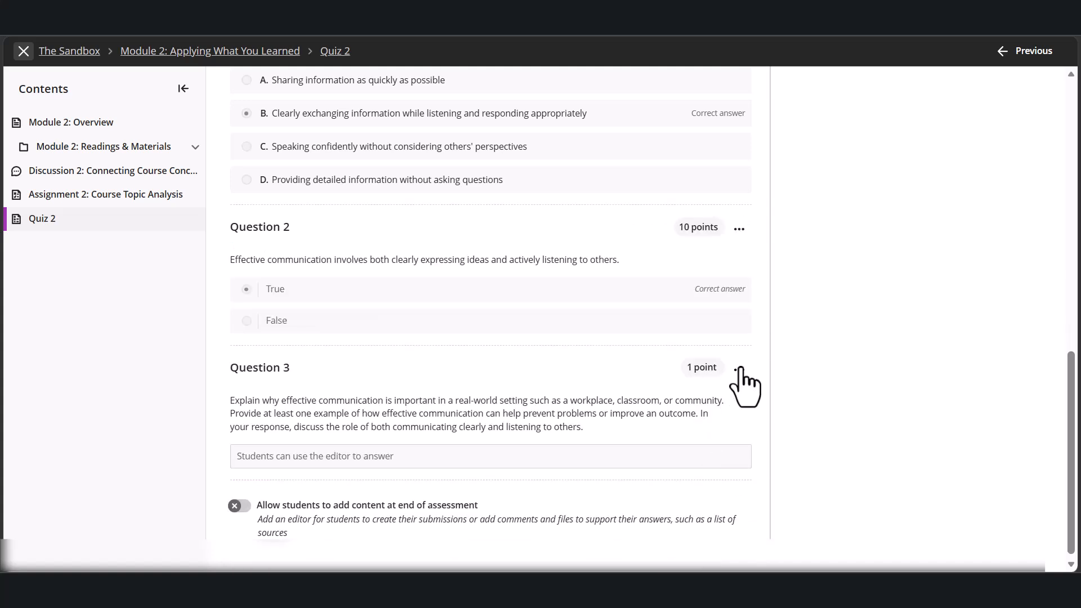
# - Edit the Essay question to be worth 10 points and save it
pyautogui.click(739, 369)
pyautogui.click(723, 400)
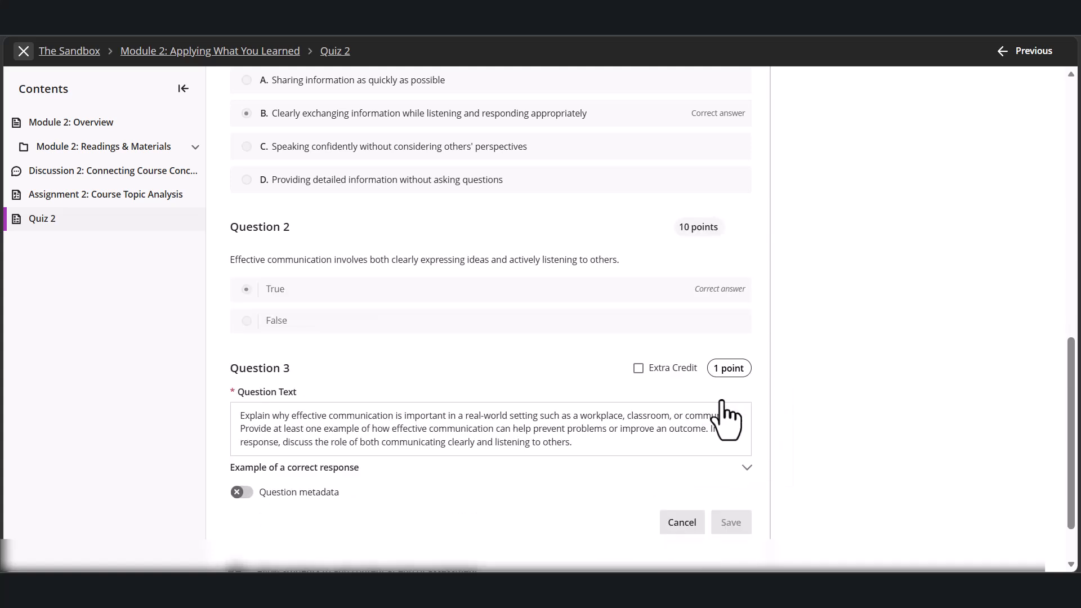
pyautogui.click(728, 370)
pyautogui.write('10')
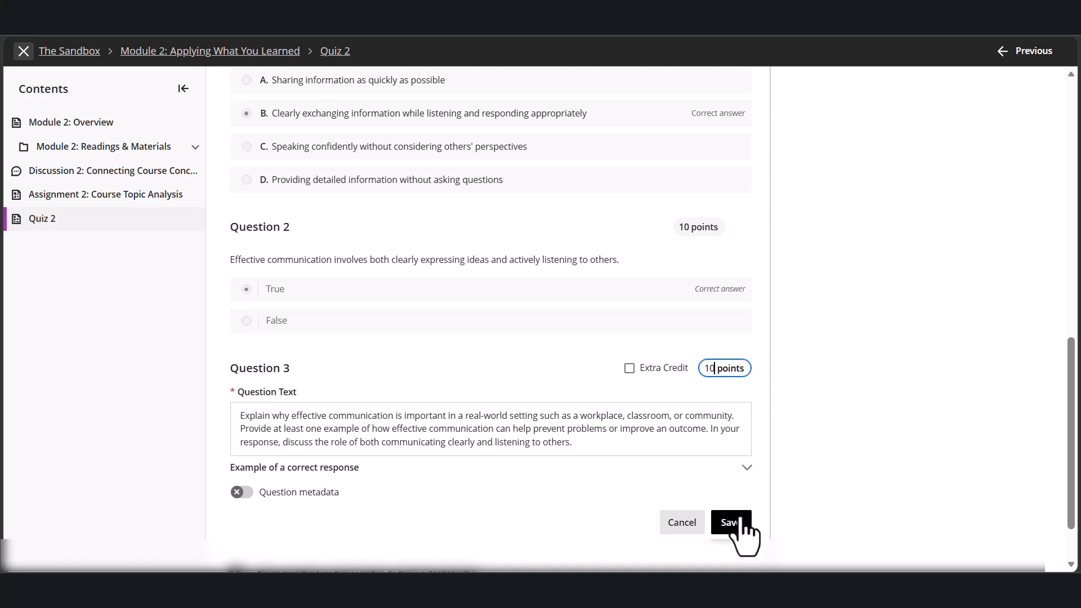
pyautogui.click(740, 524)
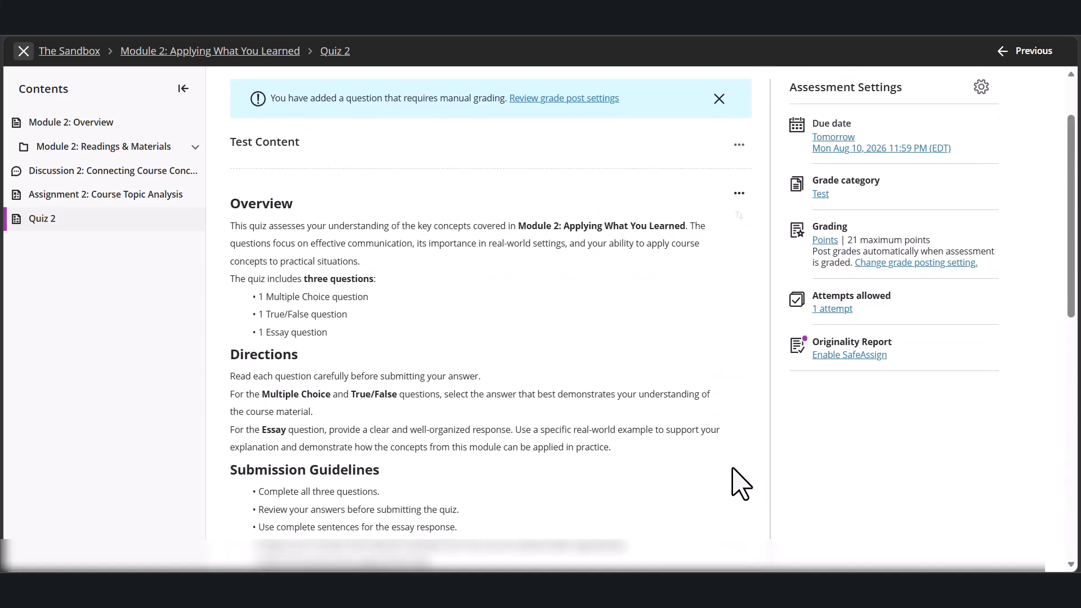
pyautogui.scroll(-10, 758, 400)
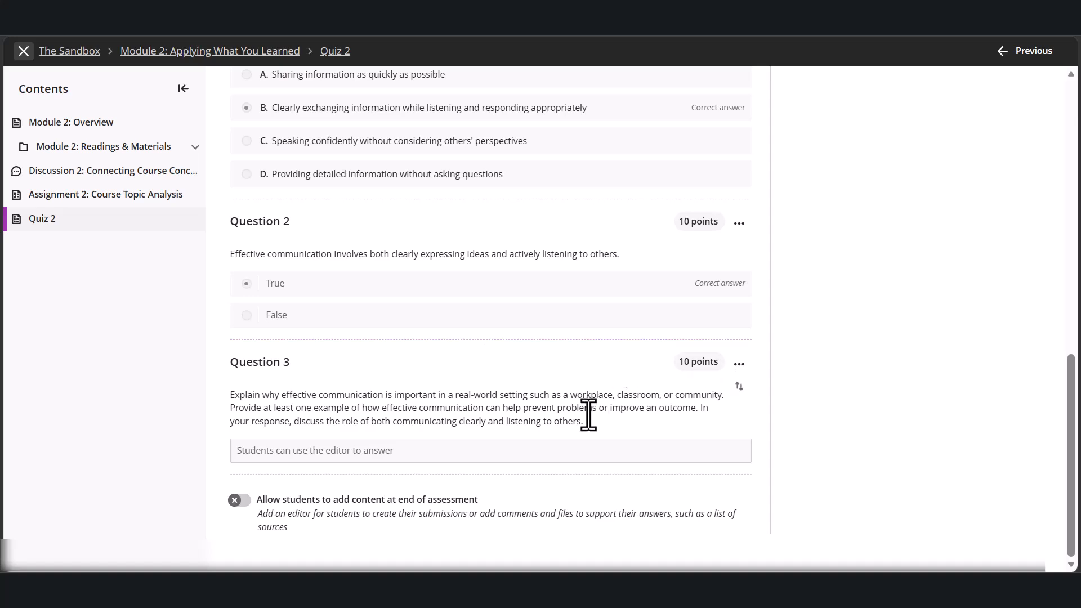
pyautogui.scroll(10, 705, 370)
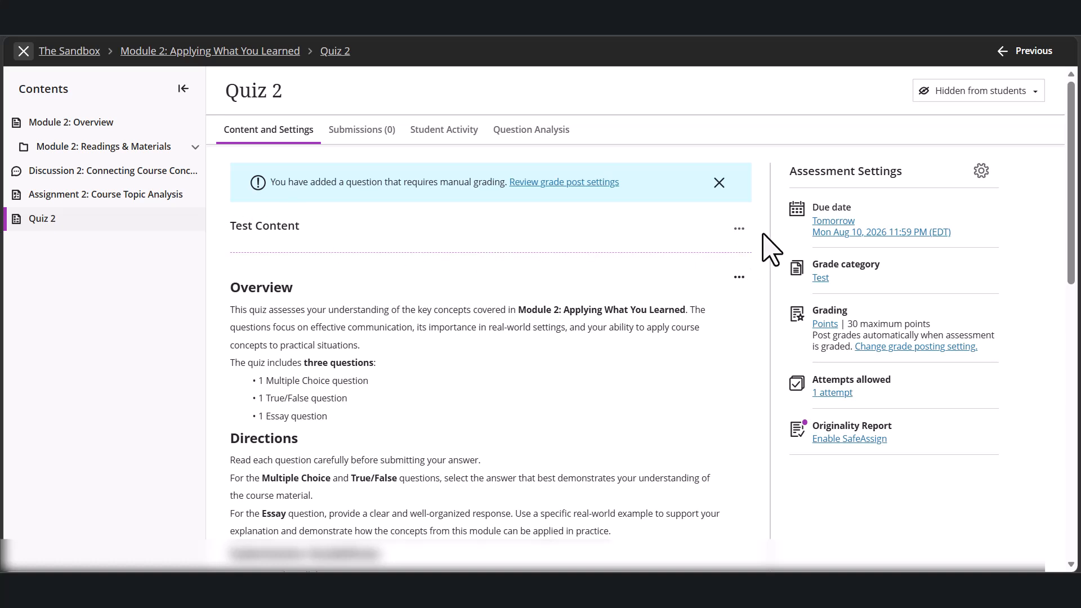
# - Bulk edit the points of the test, selecting all questions and setting them to 5 points each, and apply the update
pyautogui.click(735, 229)
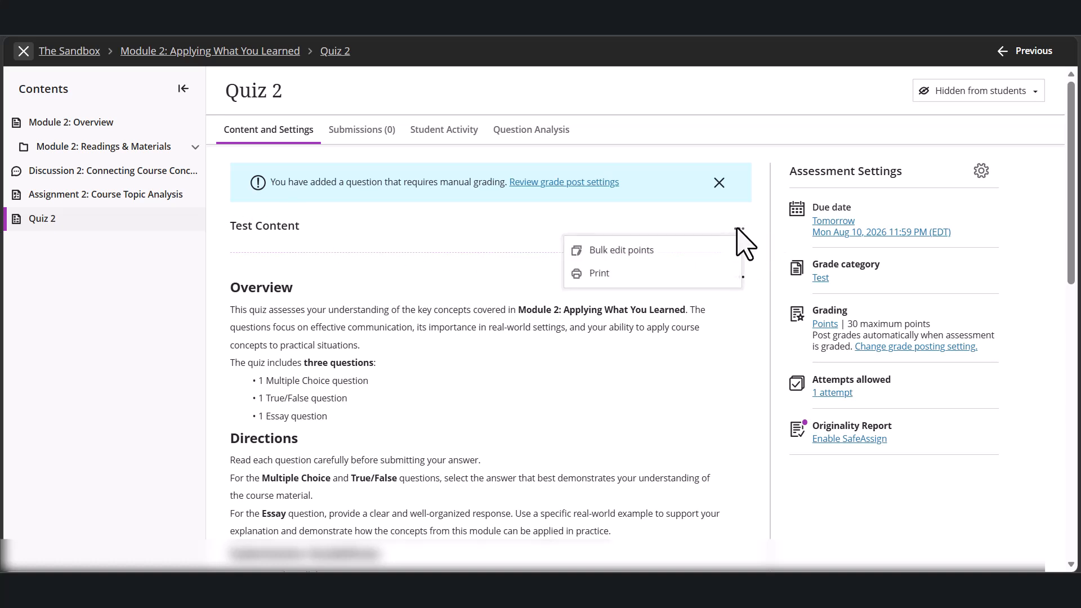
pyautogui.click(658, 260)
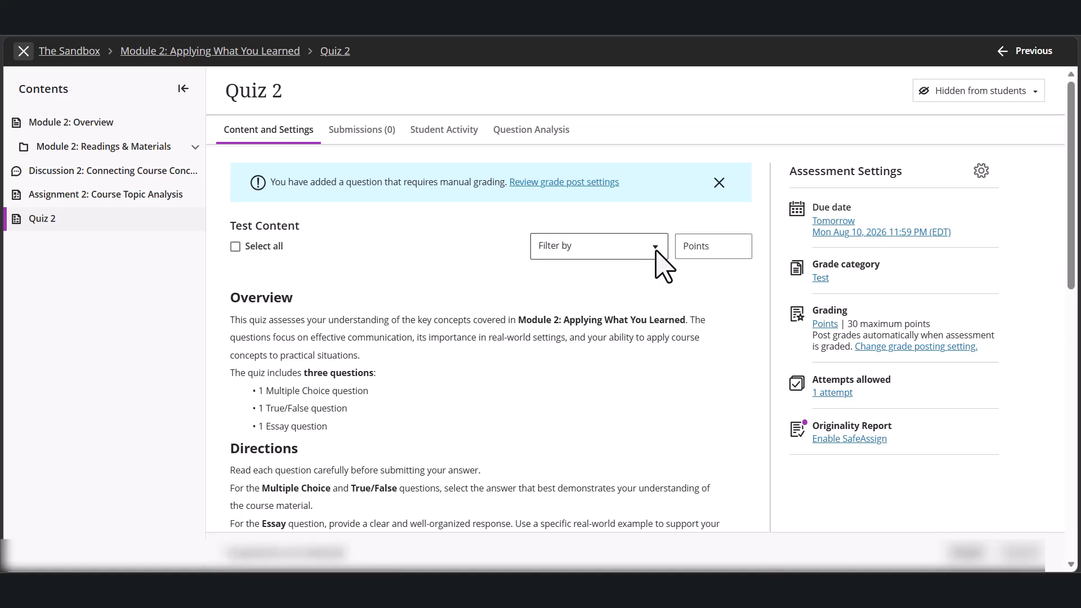
pyautogui.scroll(-10, 602, 309)
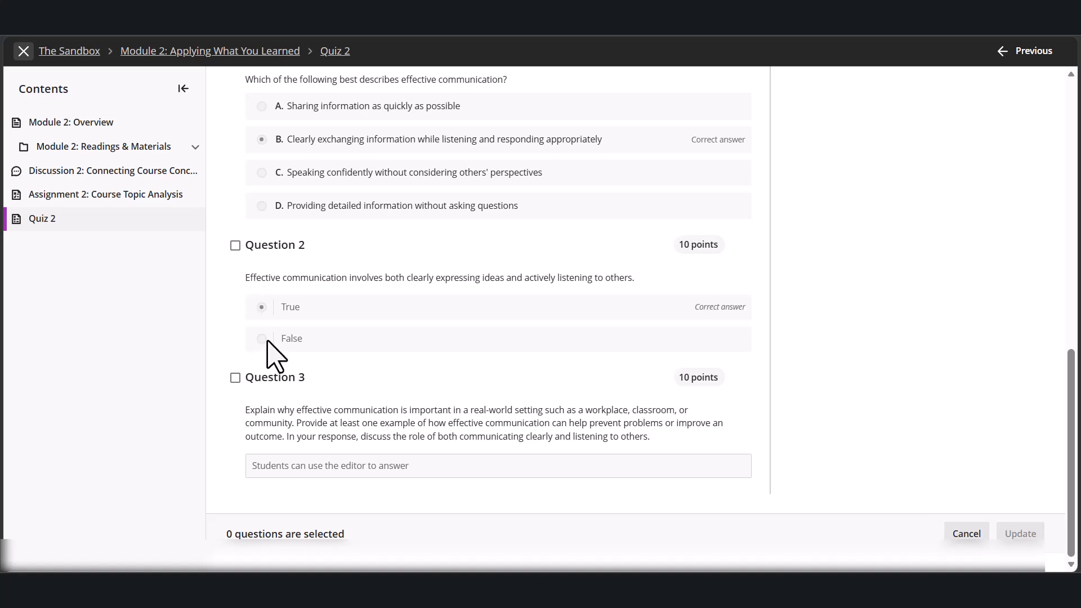
pyautogui.scroll(10, 274, 355)
pyautogui.click(236, 246)
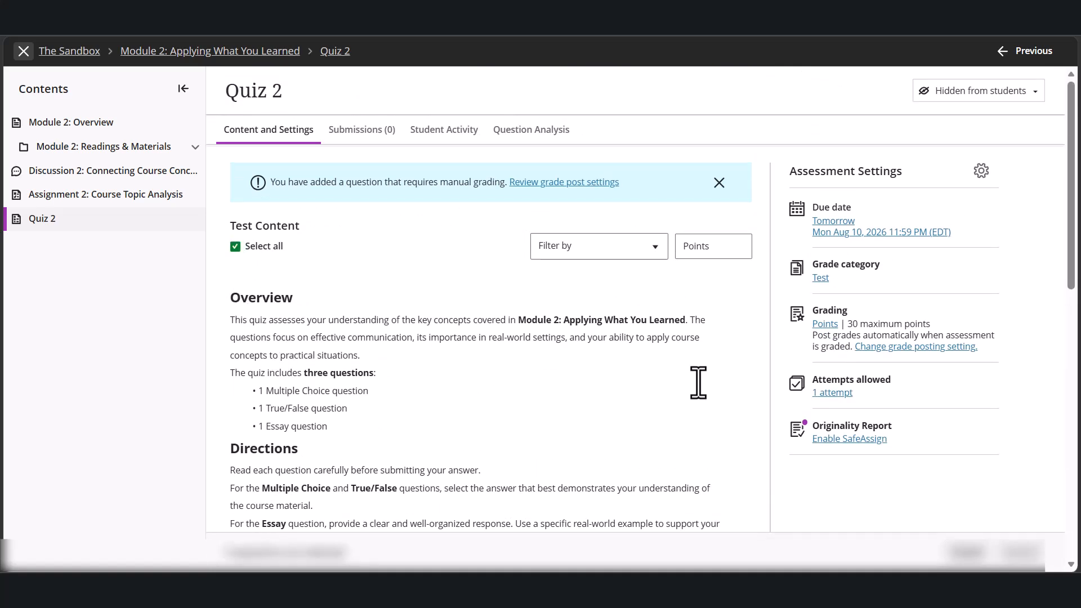
pyautogui.click(714, 252)
pyautogui.scroll(-10, 715, 316)
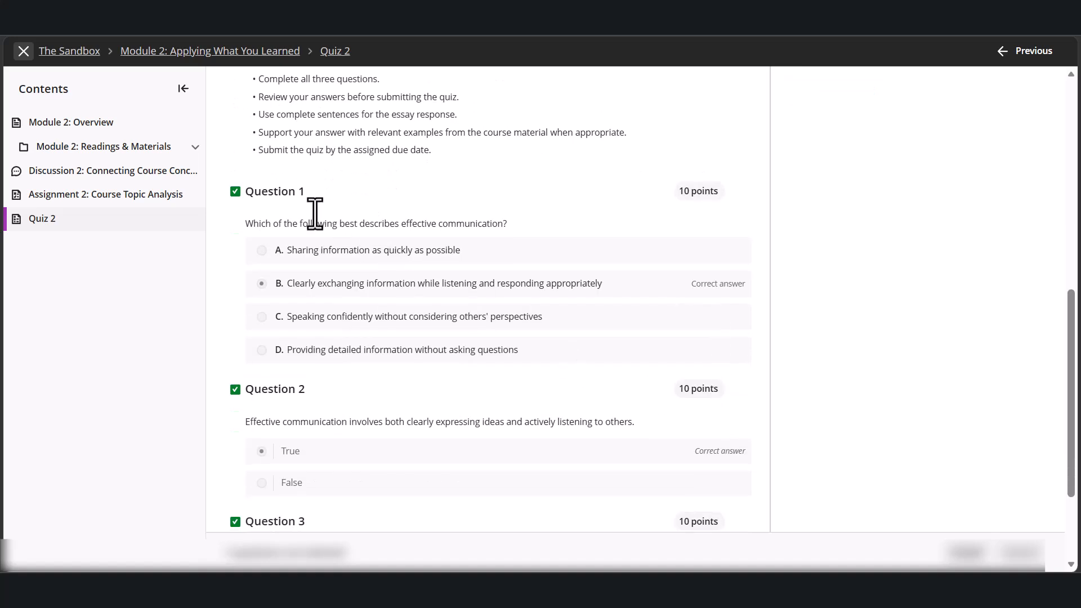
pyautogui.scroll(10, 586, 510)
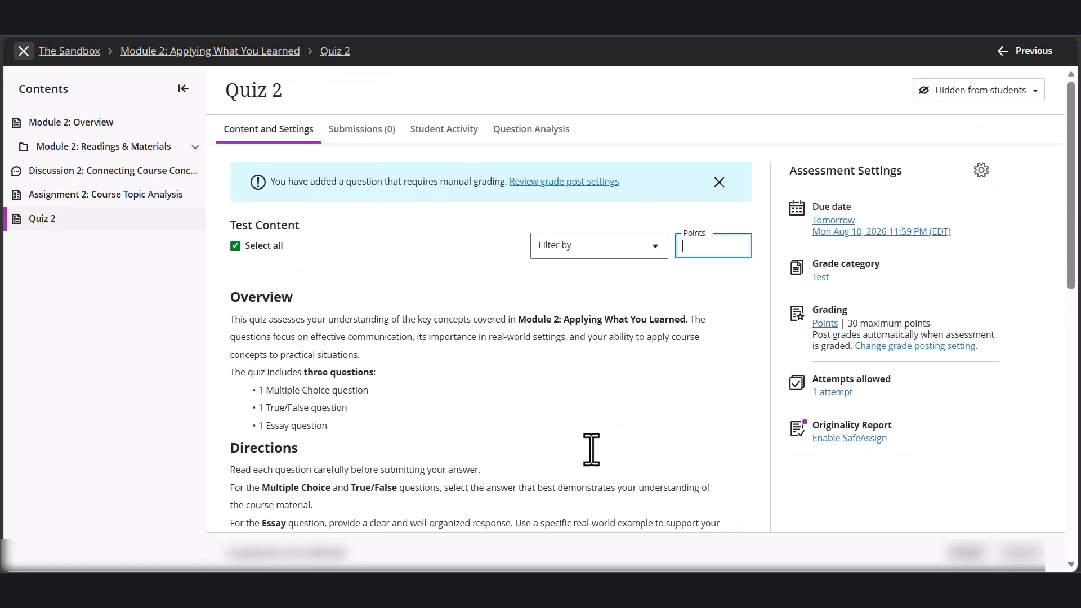
pyautogui.write('5')
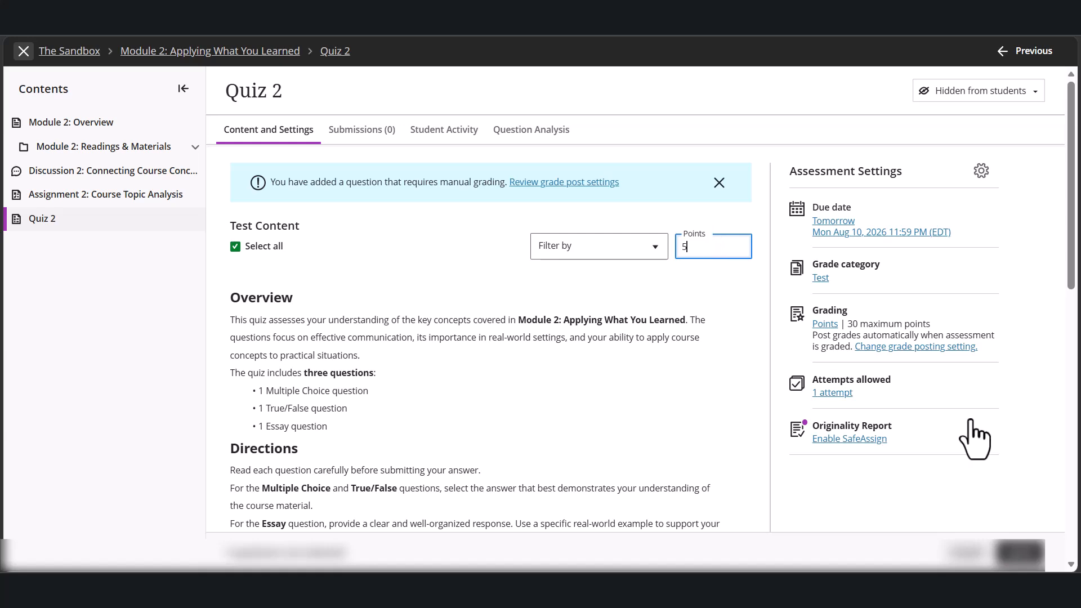
pyautogui.click(1039, 553)
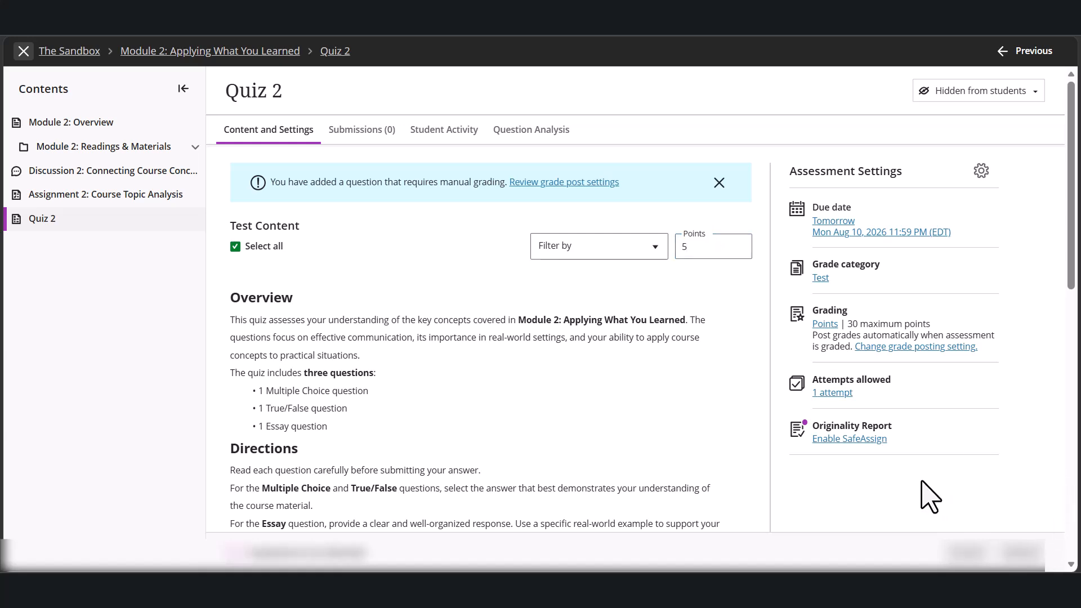
# - Check the points on each question and the maximum points in the assessment settings
pyautogui.scroll(-9, 761, 442)
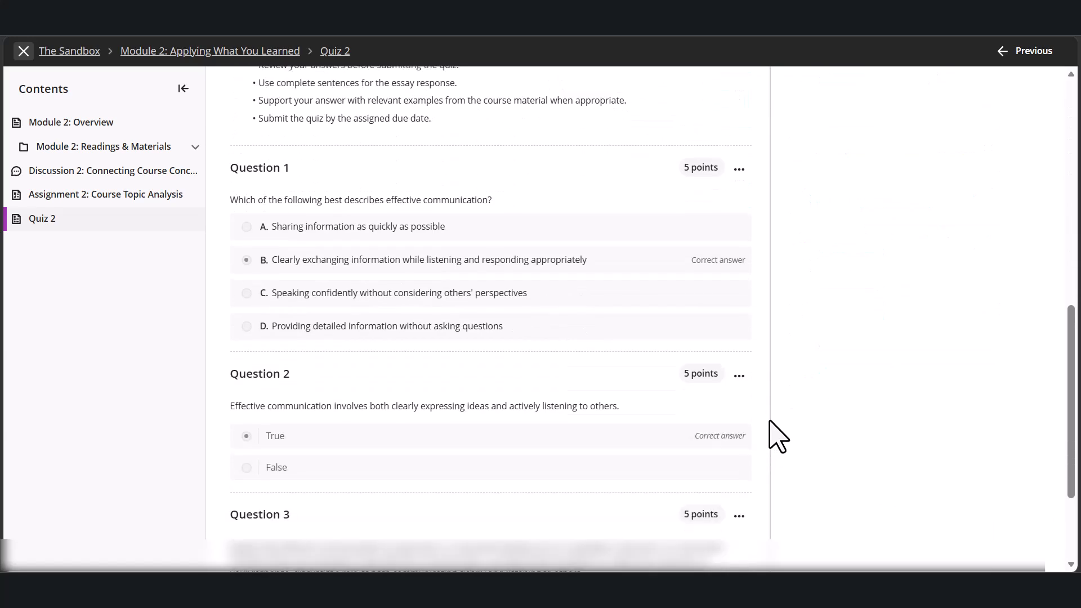
pyautogui.scroll(-3, 681, 338)
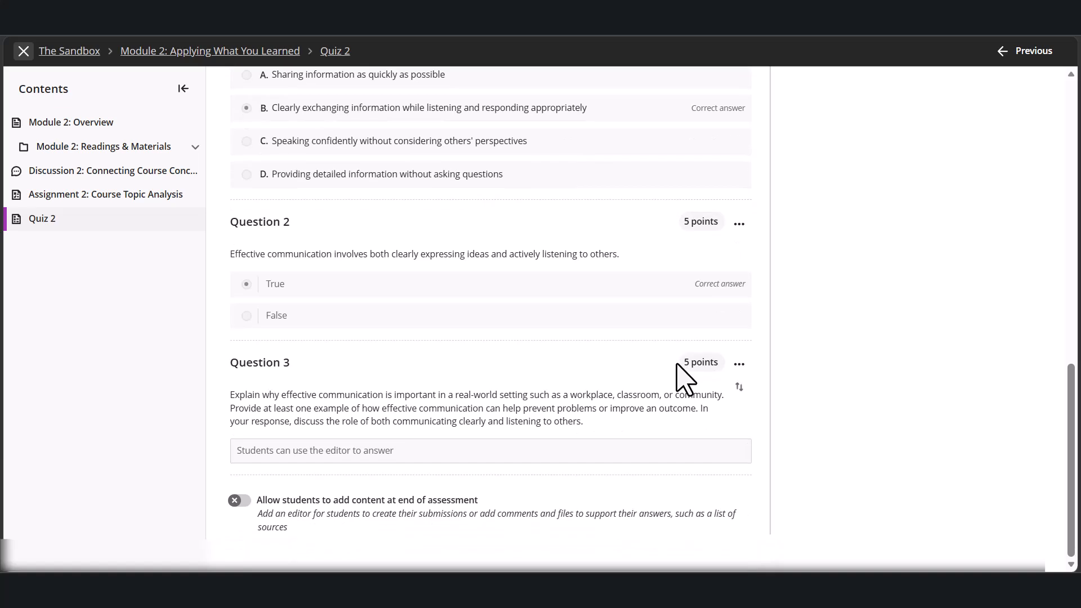
pyautogui.scroll(12, 669, 487)
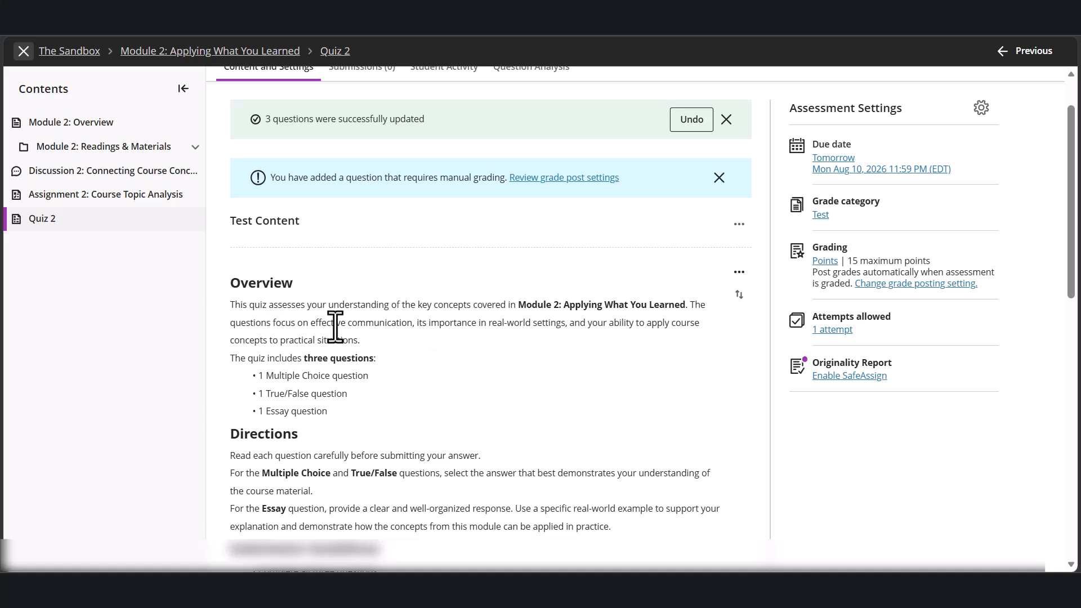
pyautogui.scroll(-12, 335, 327)
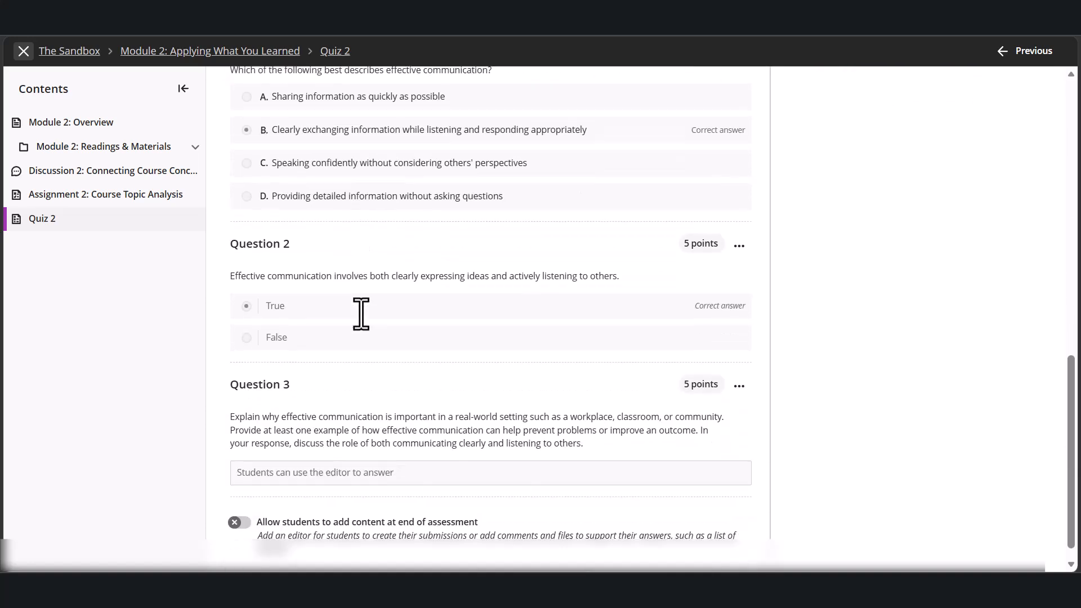
pyautogui.scroll(10, 840, 454)
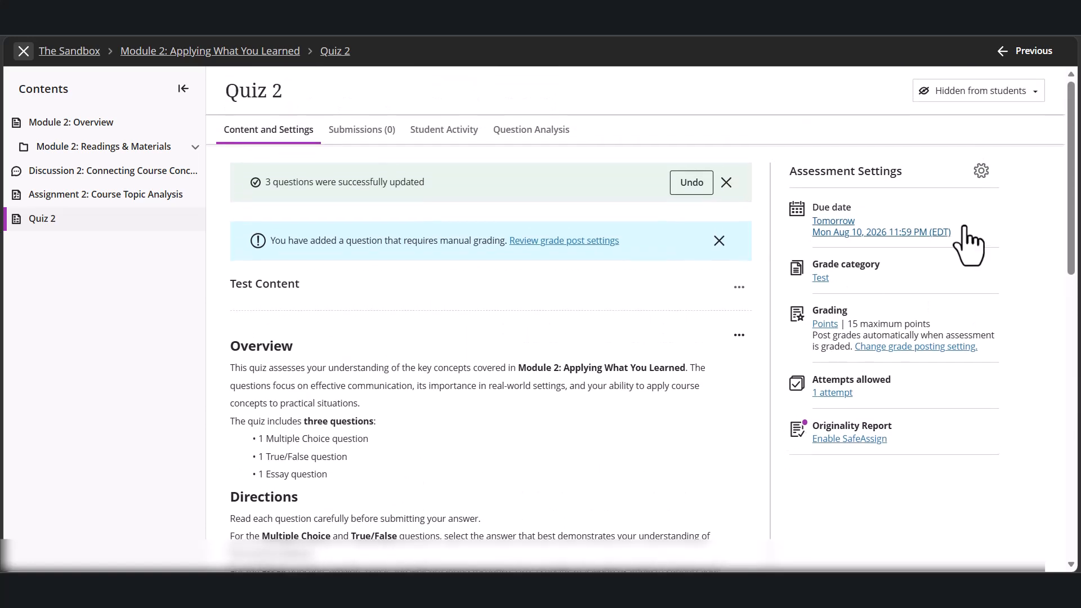
# - In the assessment settings, set the due date to 8/16/26 and prohibit late submissions
pyautogui.click(981, 172)
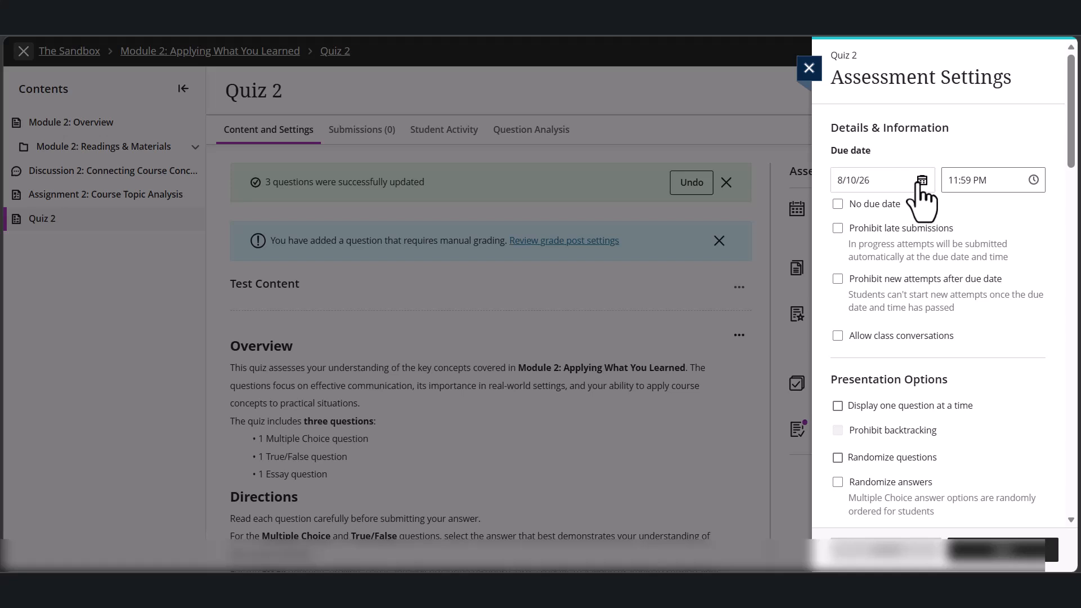
pyautogui.click(921, 180)
pyautogui.click(828, 302)
pyautogui.click(860, 228)
pyautogui.click(860, 228)
pyautogui.scroll(-2, 983, 295)
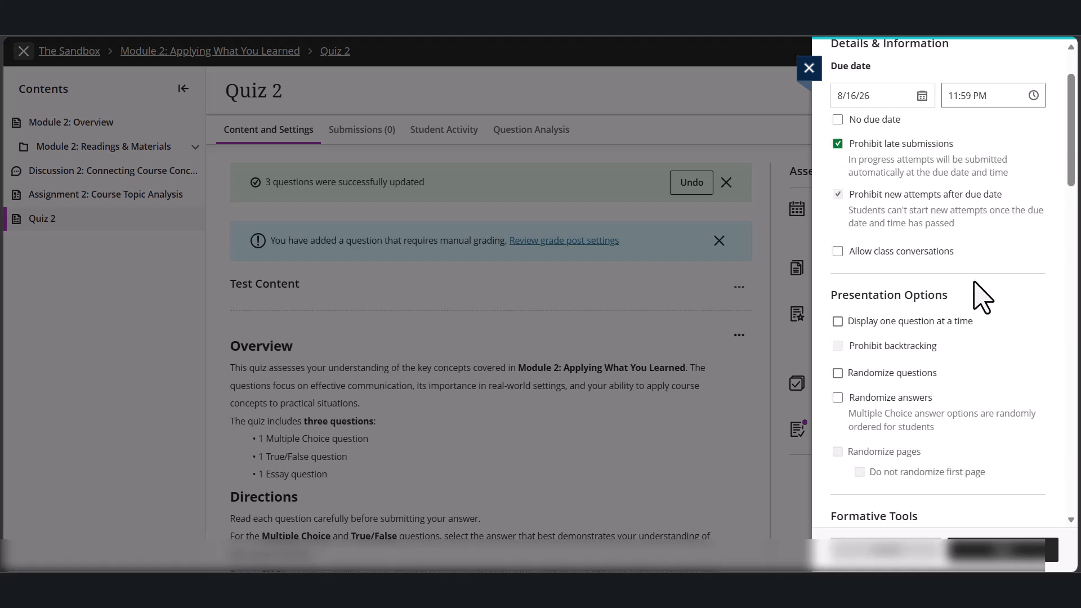
# - Display one question at a time, randomize the questions and answers, and save the assessment settings
pyautogui.scroll(-3, 983, 309)
pyautogui.scroll(4, 982, 299)
pyautogui.scroll(-3, 989, 360)
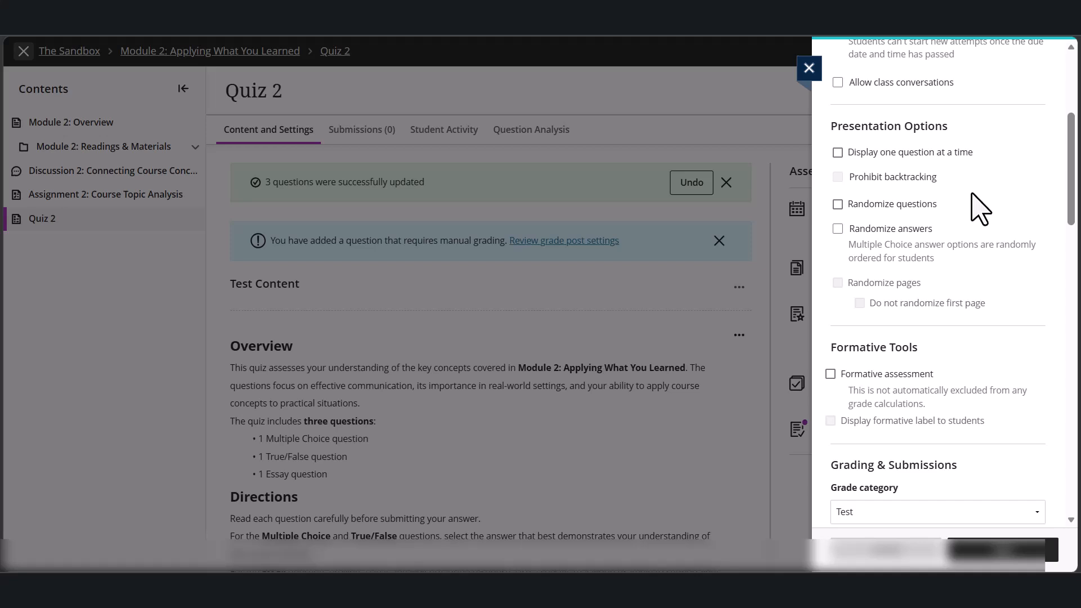
pyautogui.click(939, 155)
pyautogui.click(926, 210)
pyautogui.click(909, 179)
pyautogui.scroll(-1, 960, 346)
pyautogui.scroll(-12, 960, 352)
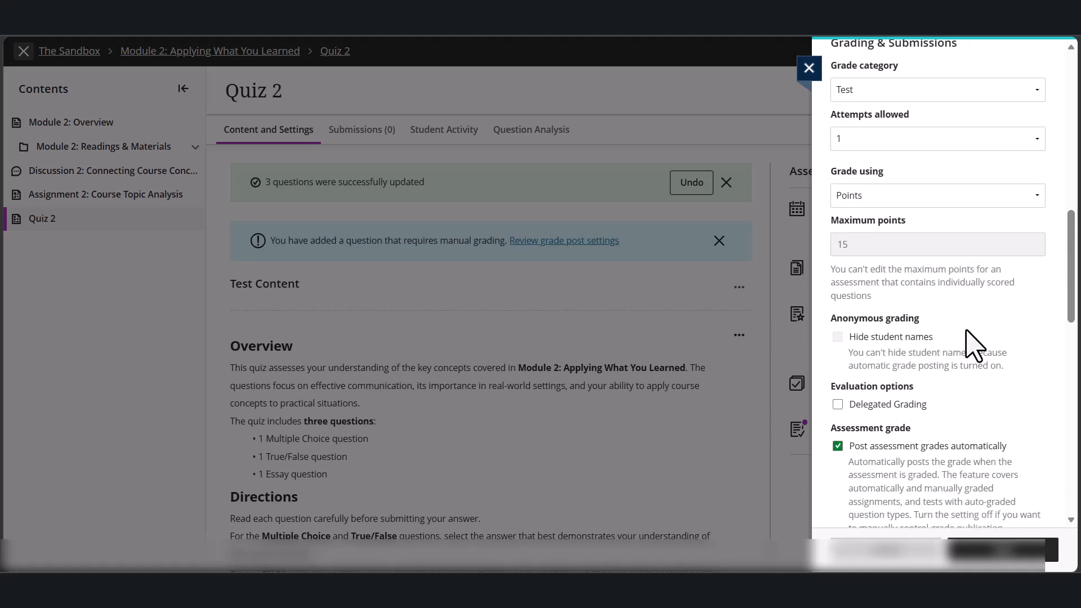
pyautogui.scroll(-5, 991, 349)
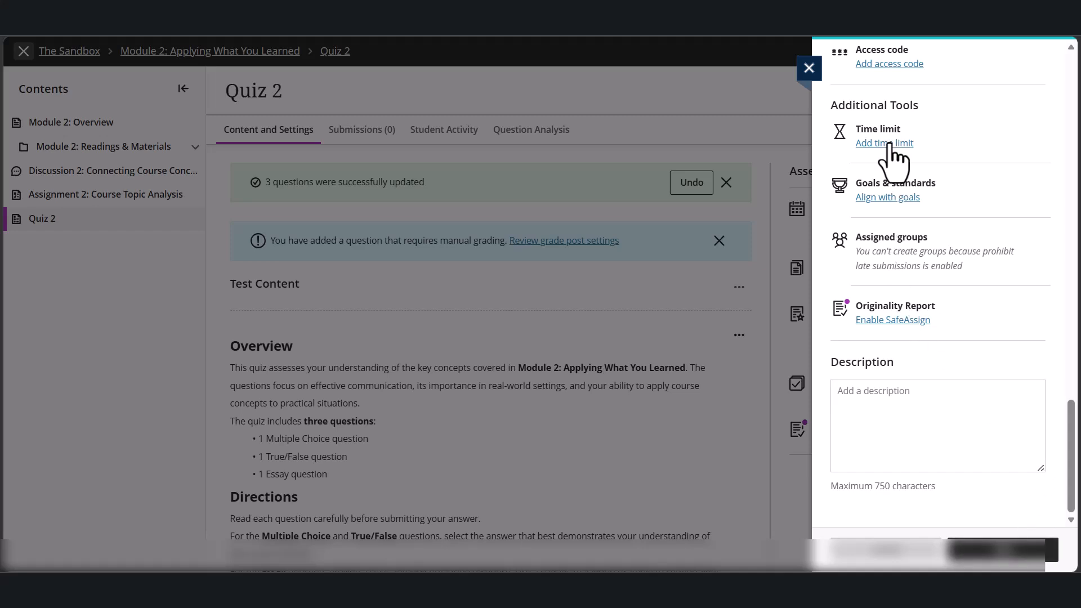
pyautogui.click(1032, 557)
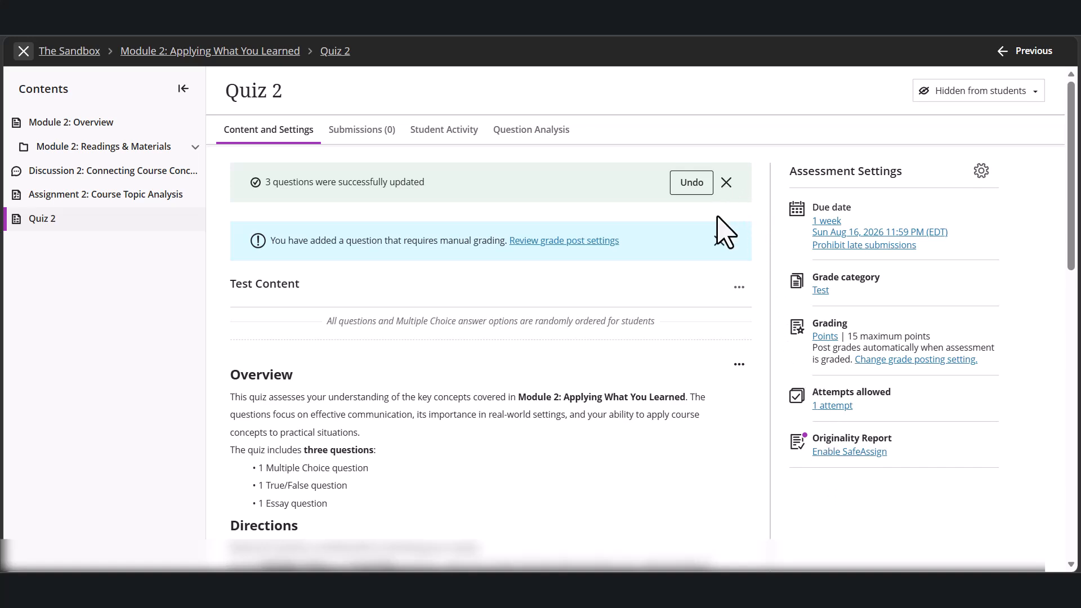
# - Review the questions in Quiz 2 and make the test visible to students
pyautogui.scroll(-10, 888, 398)
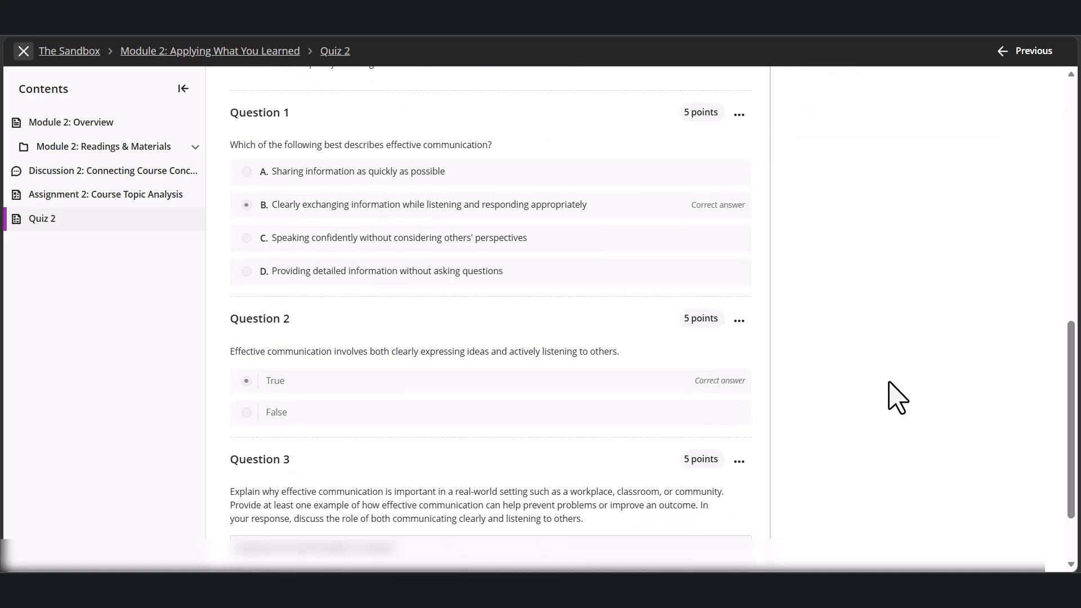
pyautogui.scroll(-2, 898, 398)
pyautogui.scroll(10, 902, 394)
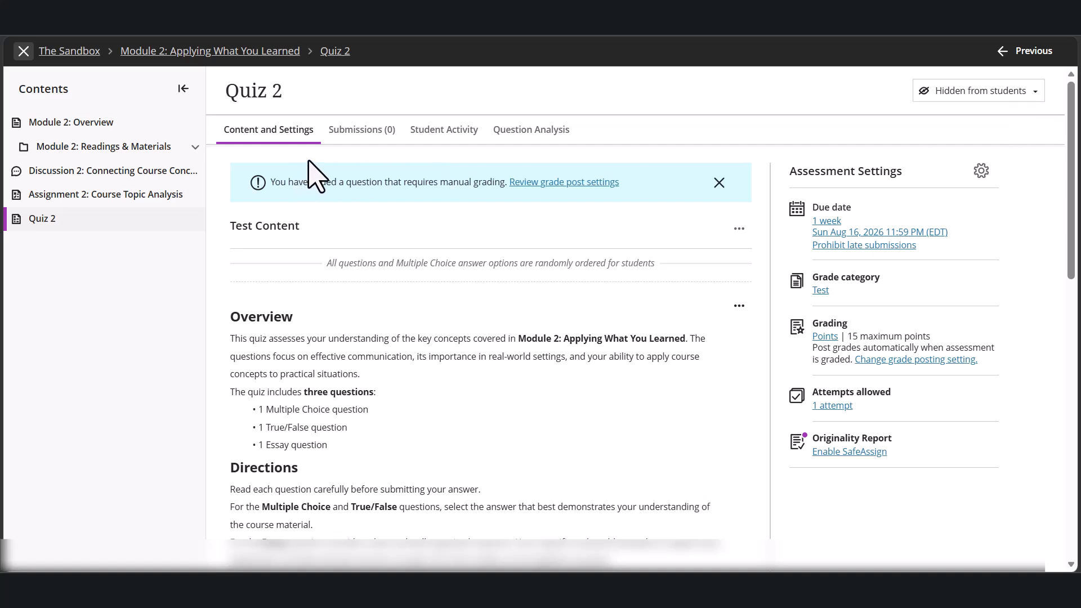
pyautogui.click(981, 93)
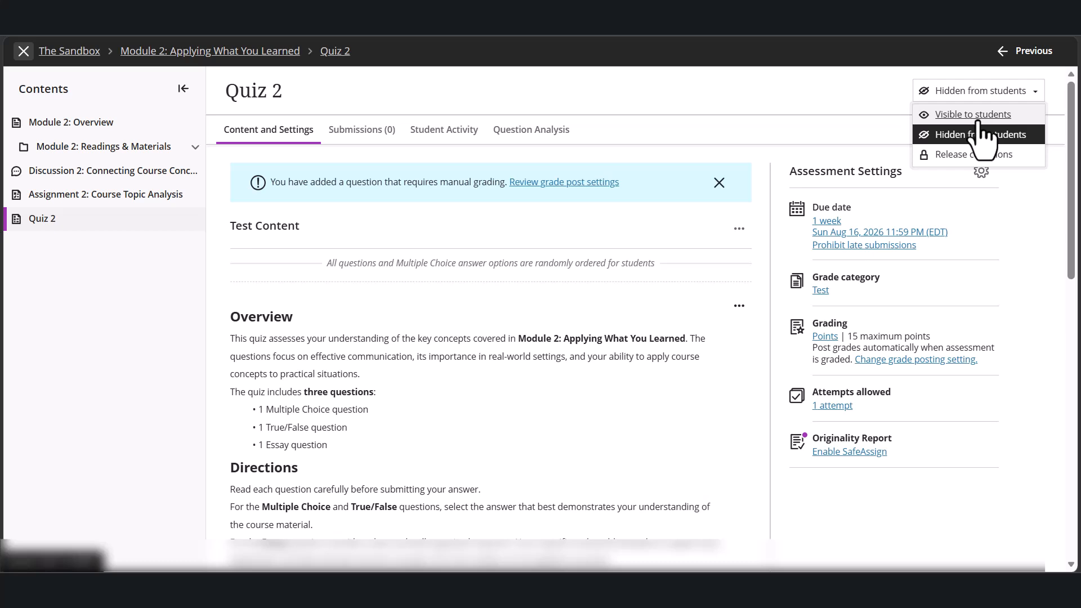
pyautogui.click(983, 97)
pyautogui.click(981, 94)
pyautogui.click(982, 113)
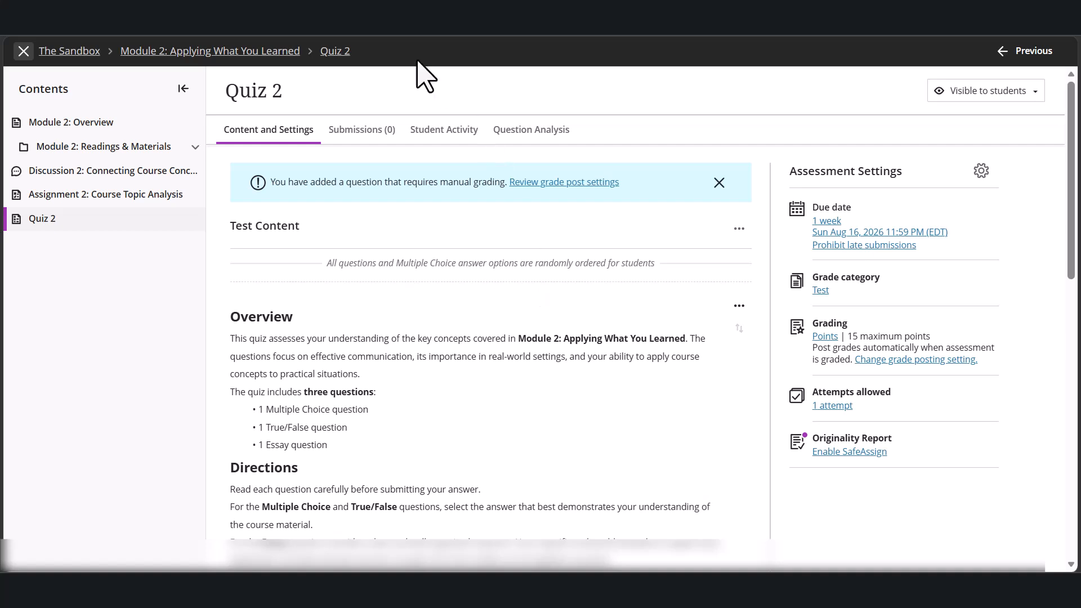
# - Close Quiz 2 and start a student preview of The Sandbox course
pyautogui.click(24, 52)
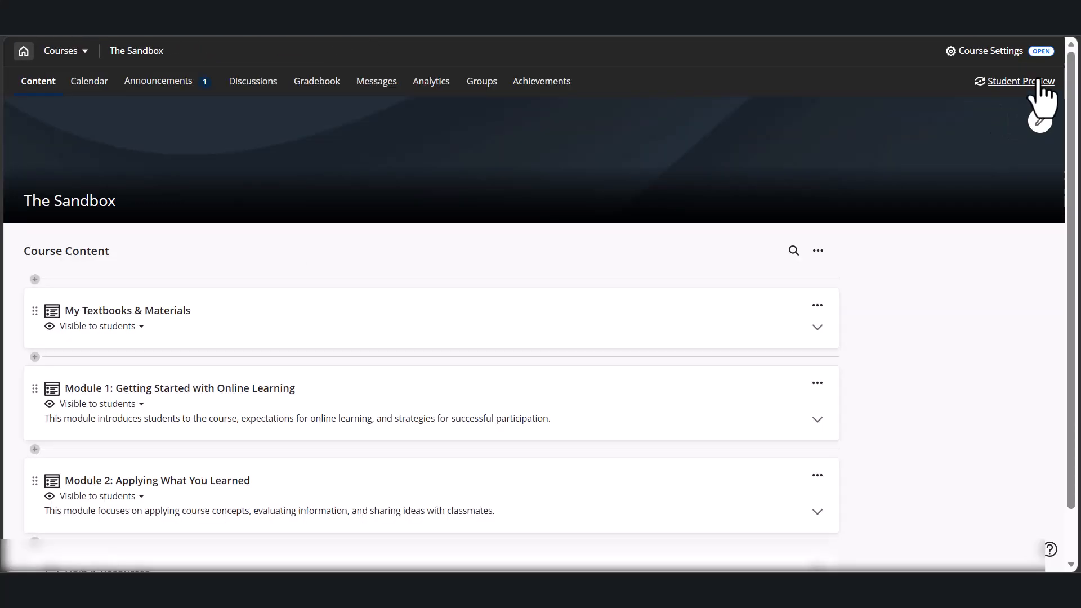
pyautogui.click(1040, 82)
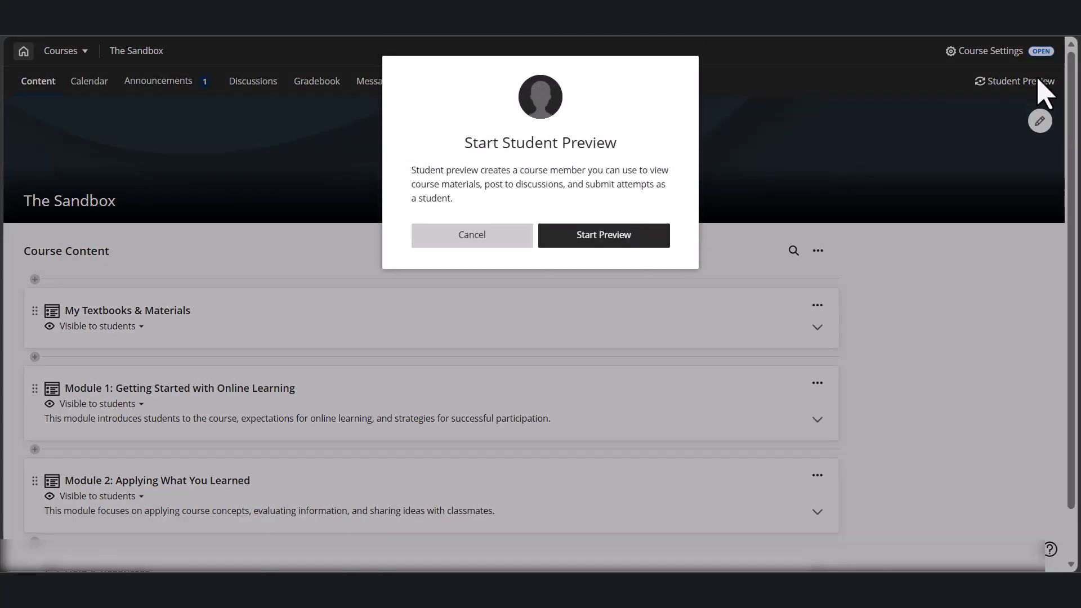
pyautogui.click(604, 239)
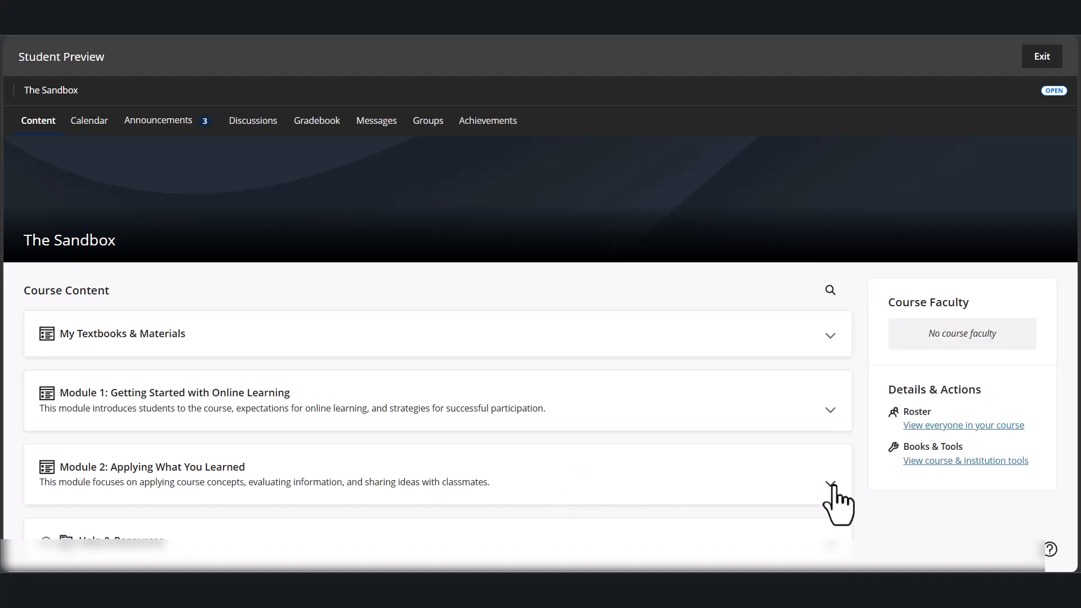
# - Start an attempt at Quiz 2 in Module 2, read the instructions page and continue to the first question
pyautogui.click(486, 451)
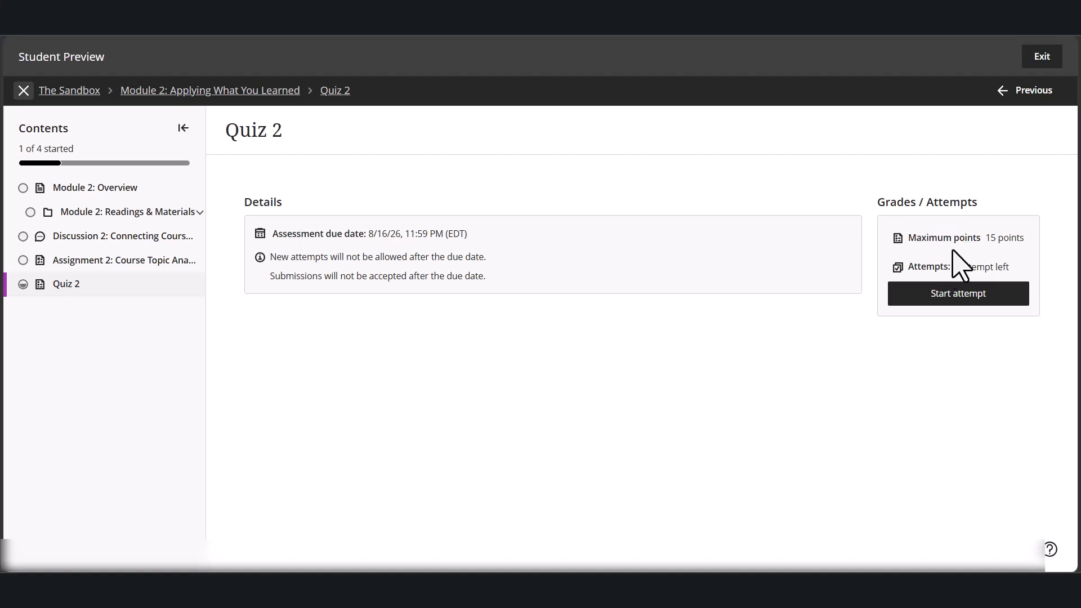
pyautogui.click(951, 295)
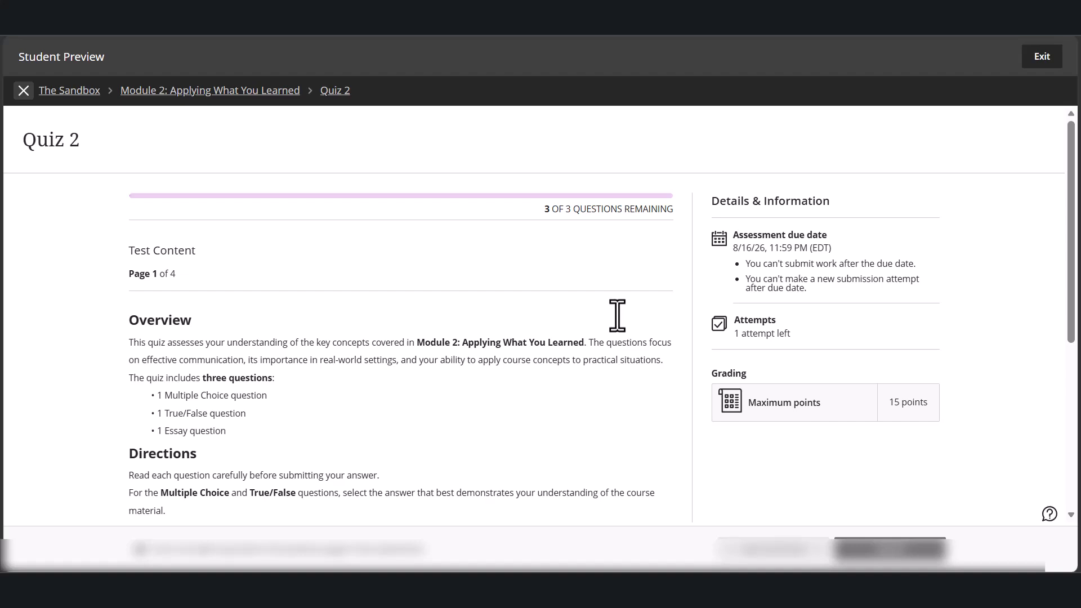
pyautogui.scroll(-6, 618, 316)
pyautogui.scroll(6, 623, 316)
pyautogui.scroll(-5, 276, 309)
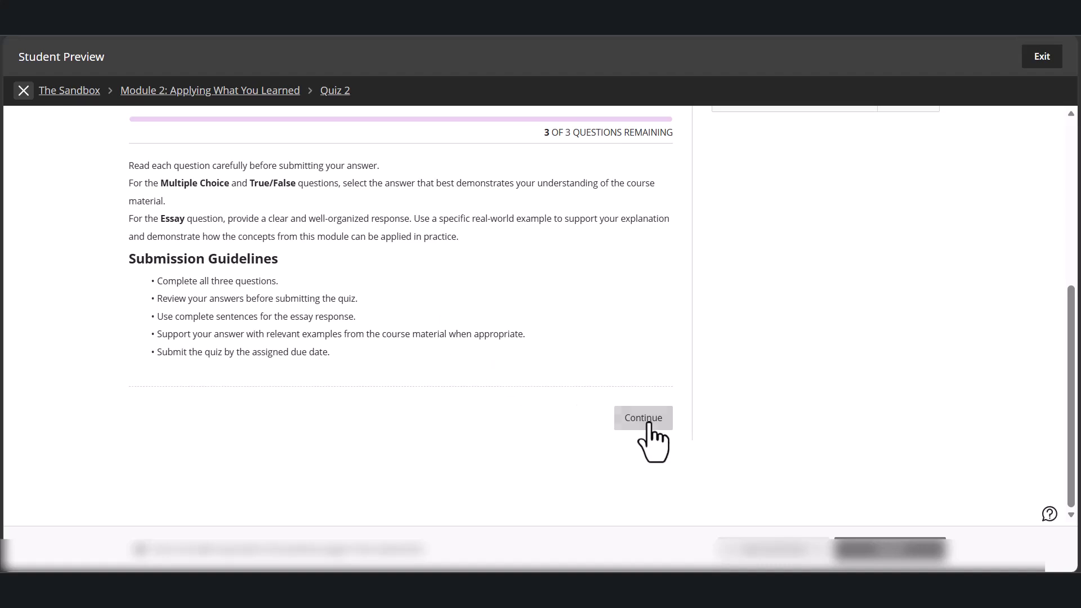
pyautogui.click(654, 424)
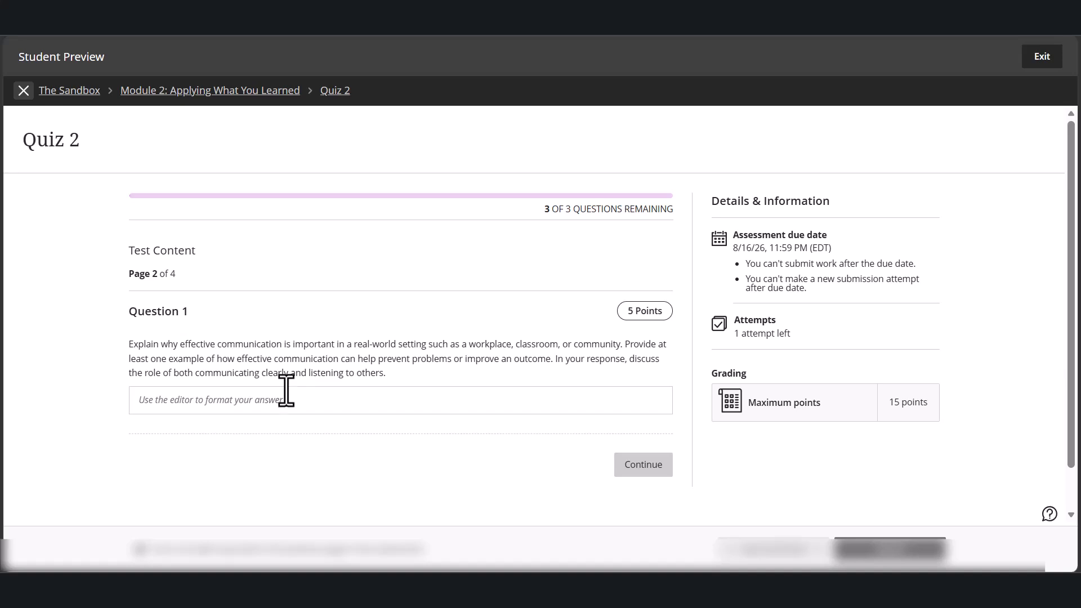
# - Enter "....." as the essay answer and continue to the second question
pyautogui.click(285, 407)
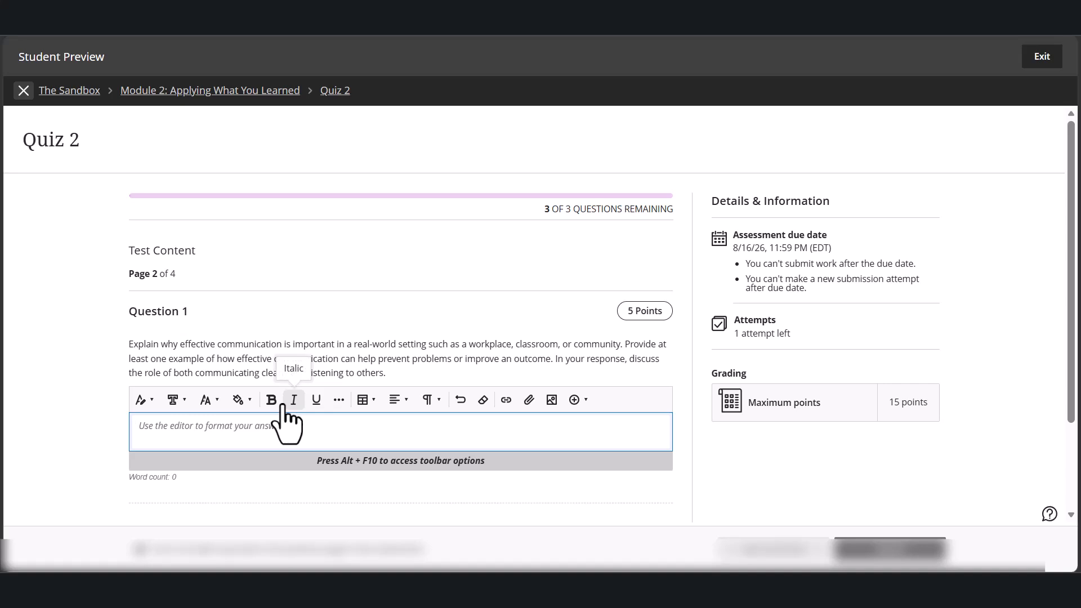
pyautogui.write('.....')
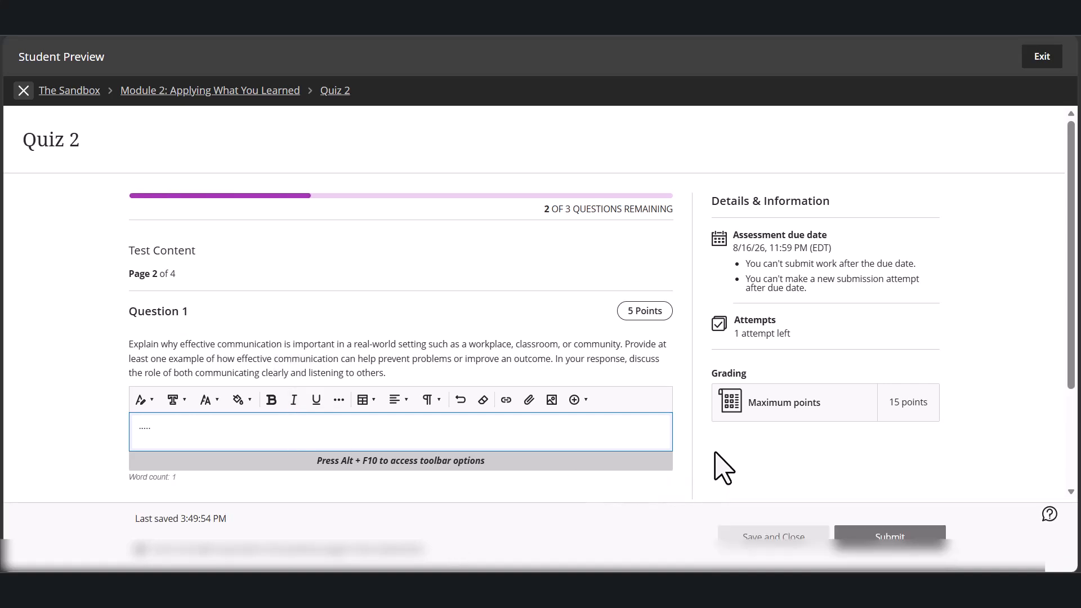
pyautogui.scroll(-1, 716, 454)
pyautogui.click(719, 452)
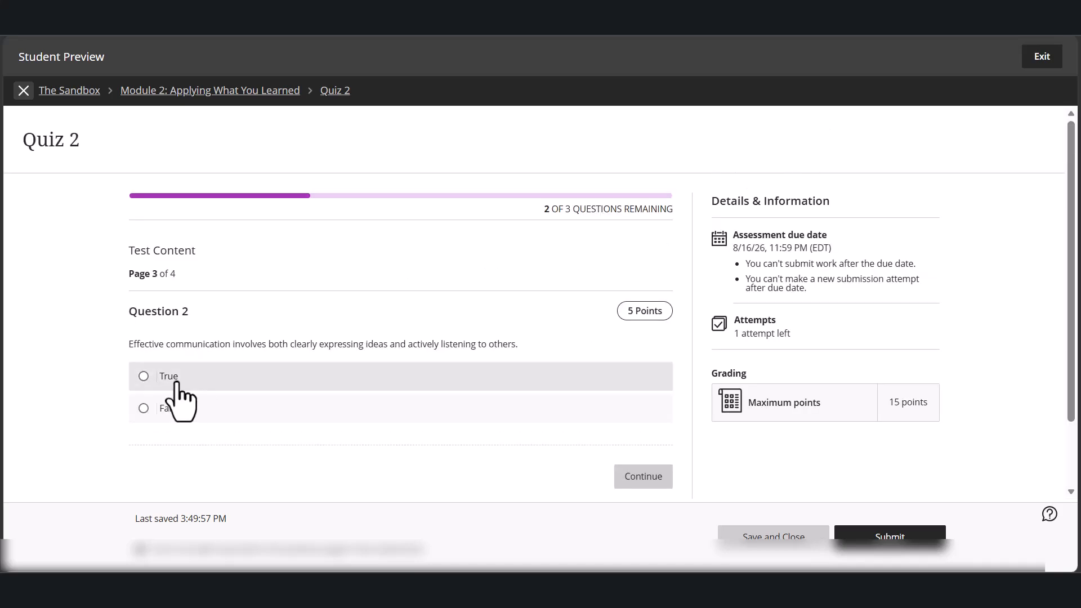
# - Answer the True/False question with True and the Multiple Choice question with "Clearly exchanging information while listening and responding appropriately"
pyautogui.click(172, 379)
pyautogui.click(647, 494)
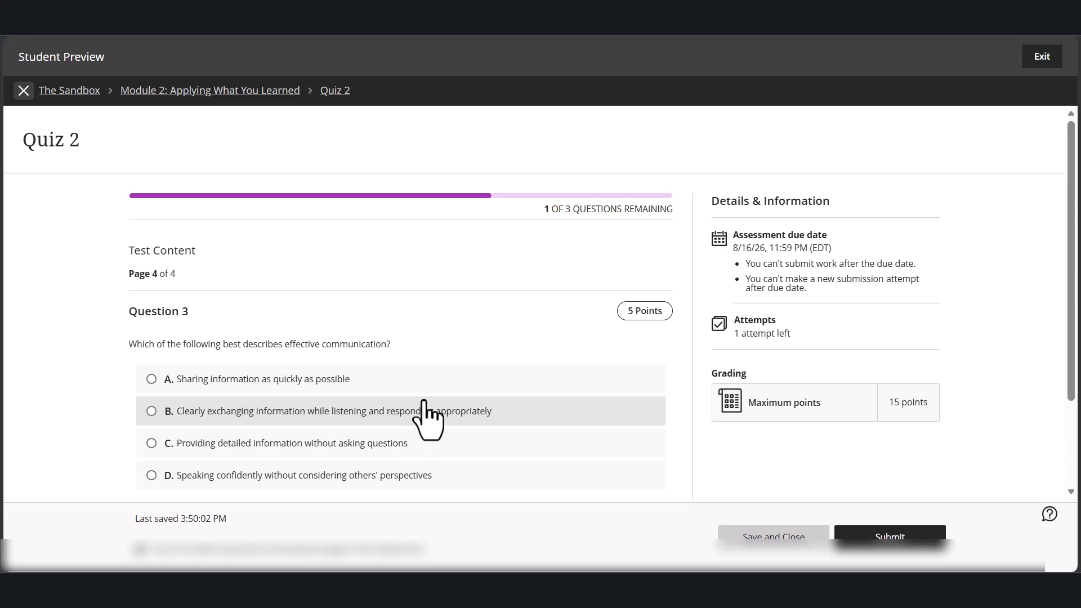
pyautogui.click(434, 405)
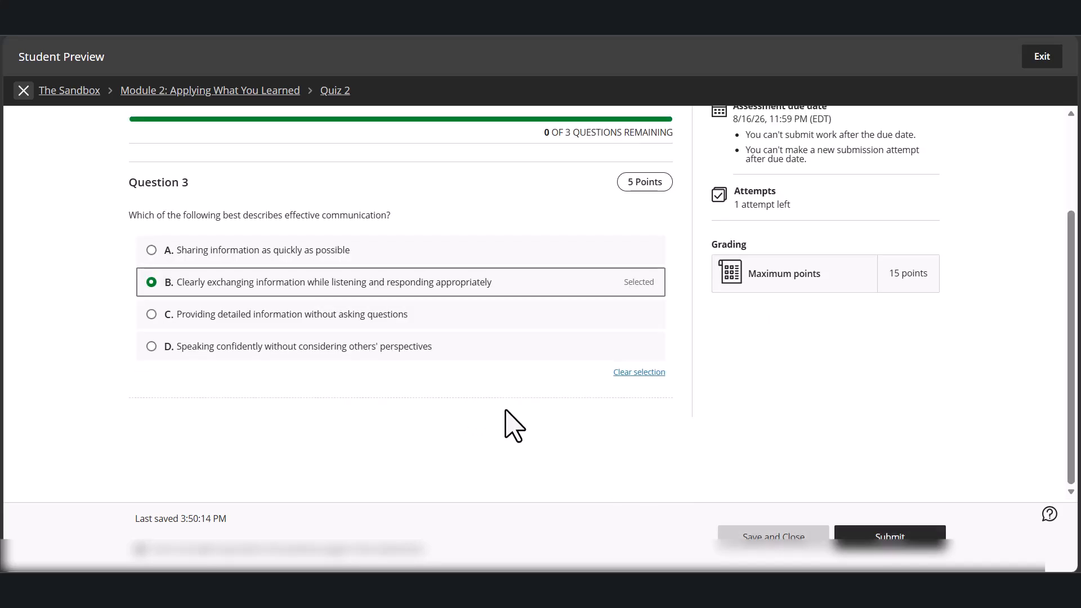
# - Submit the Quiz 2 attempt and dismiss the submission receipt
pyautogui.click(876, 537)
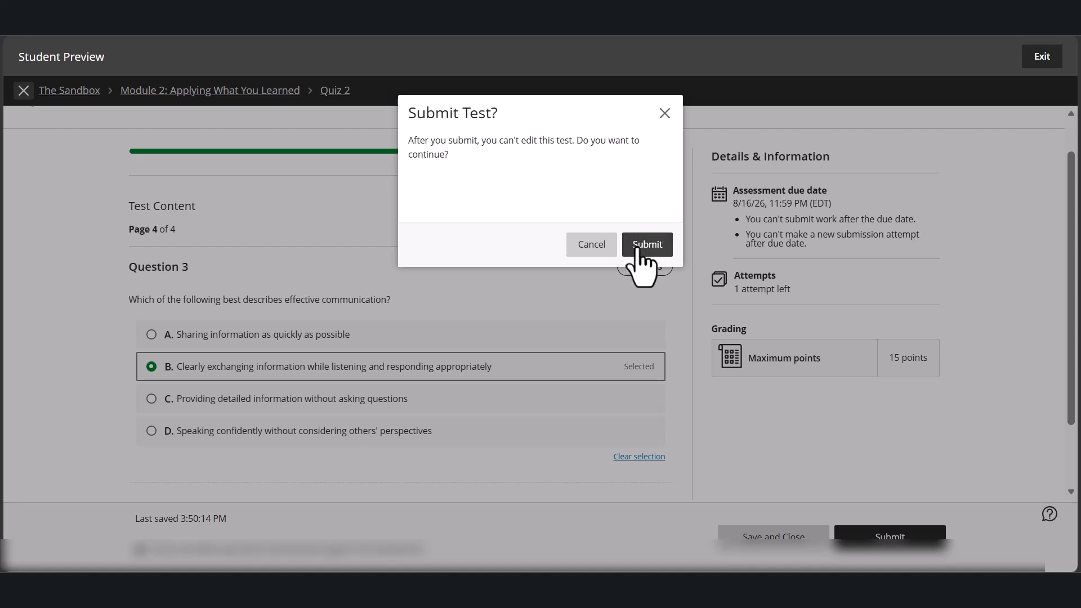
pyautogui.click(641, 252)
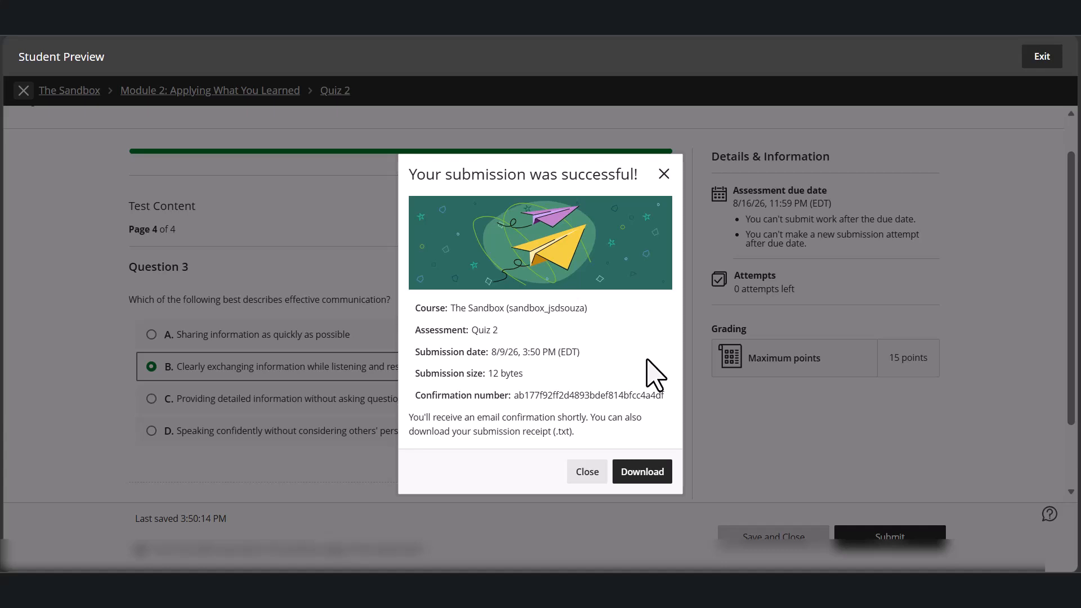
pyautogui.moveTo(417, 174); pyautogui.dragTo(637, 181)
pyautogui.press('Escape')
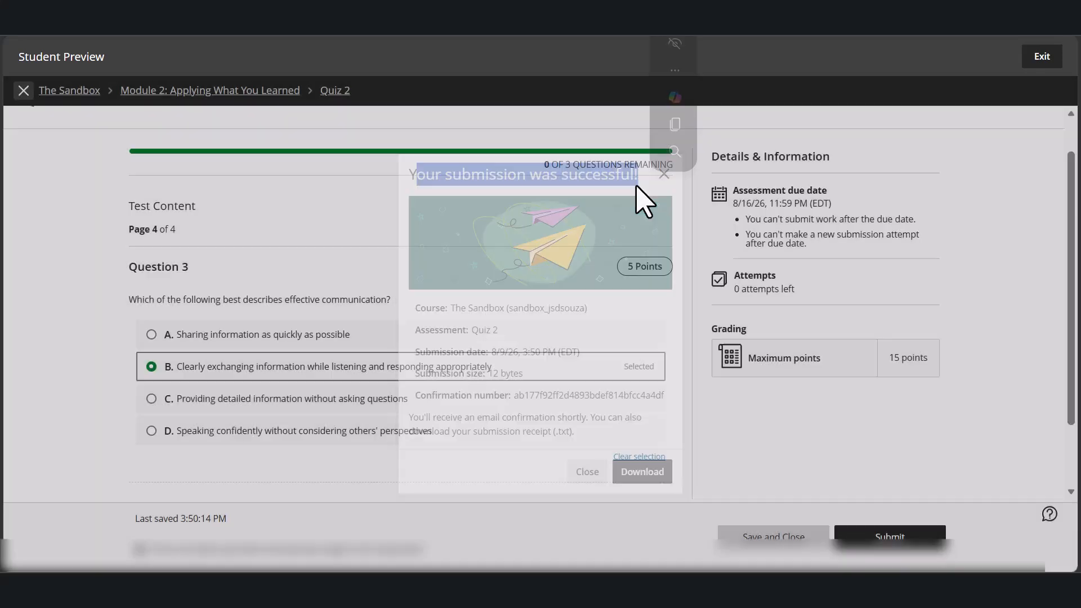